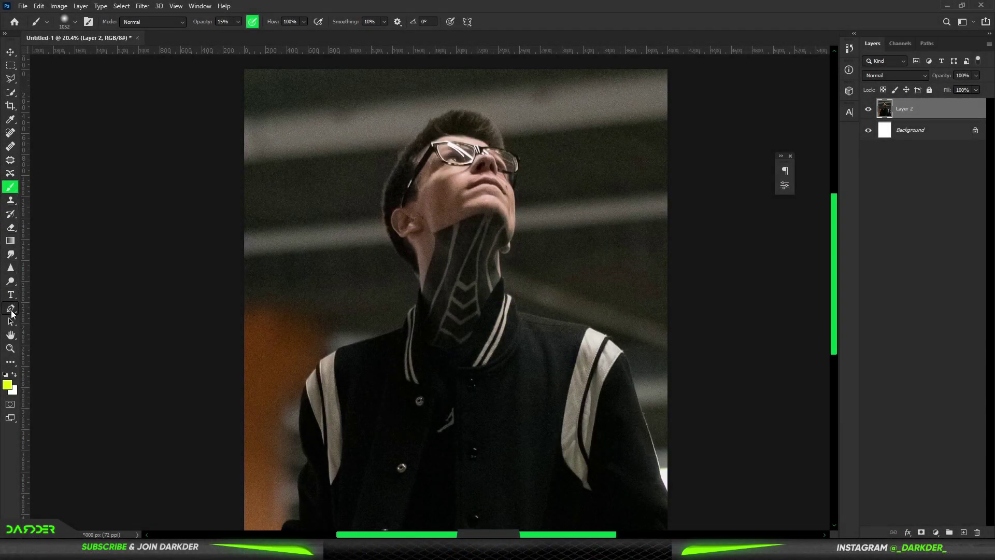
Activate the Pen tool to trace the neck chevrons.
click(11, 311)
Zoom in and trace a closed Pen path around the top chevron.
scroll(467, 311, up, 3)
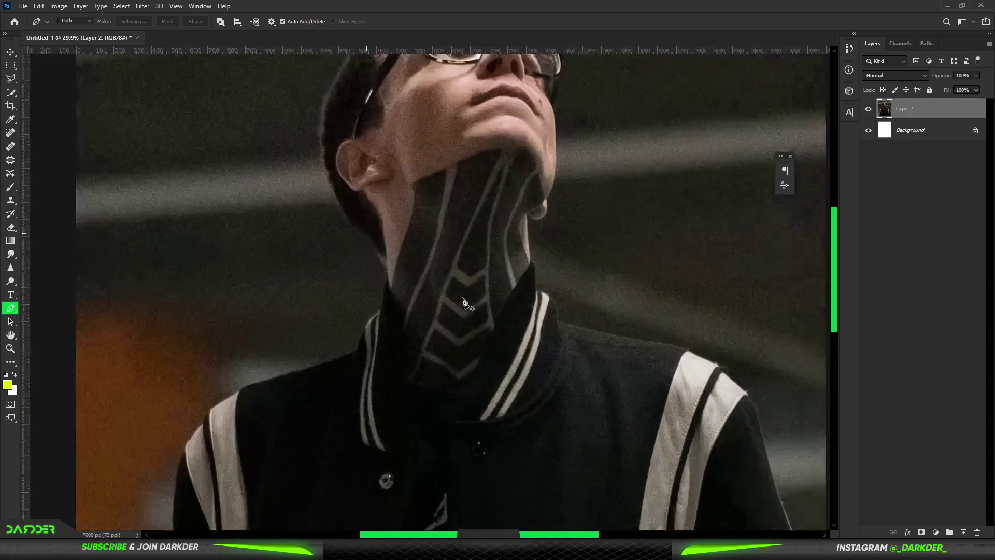
scroll(469, 308, up, 3)
scroll(472, 307, up, 2)
scroll(470, 305, up, 2)
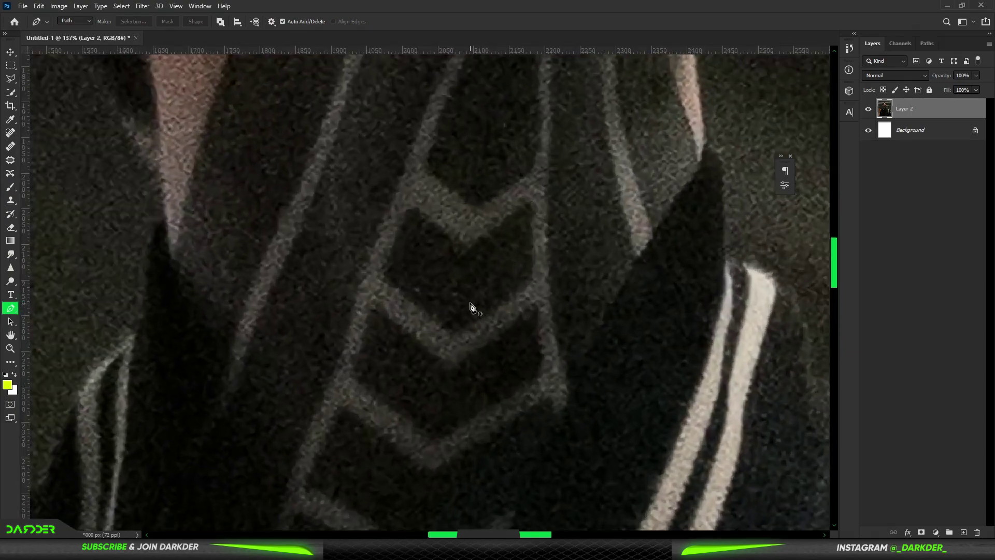
click(379, 277)
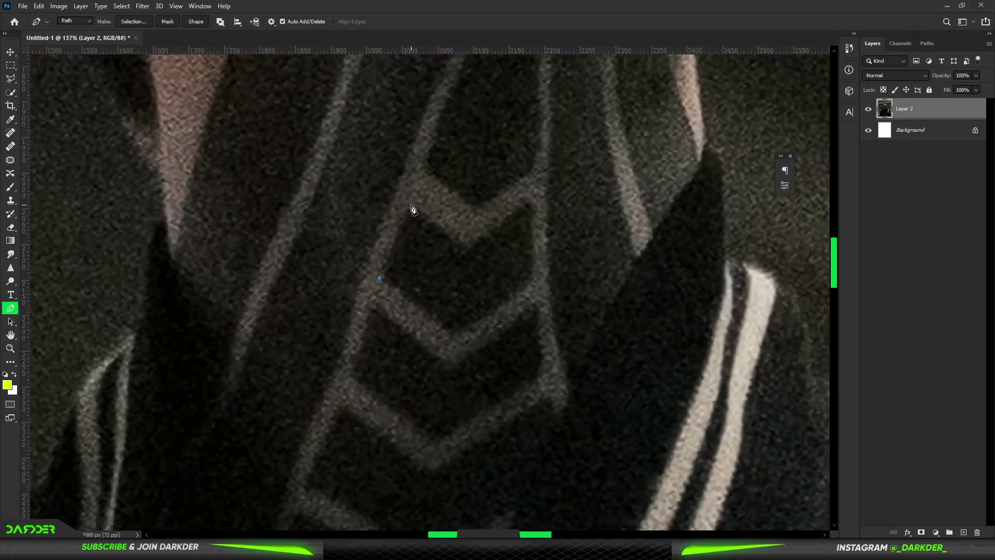
click(412, 206)
click(530, 204)
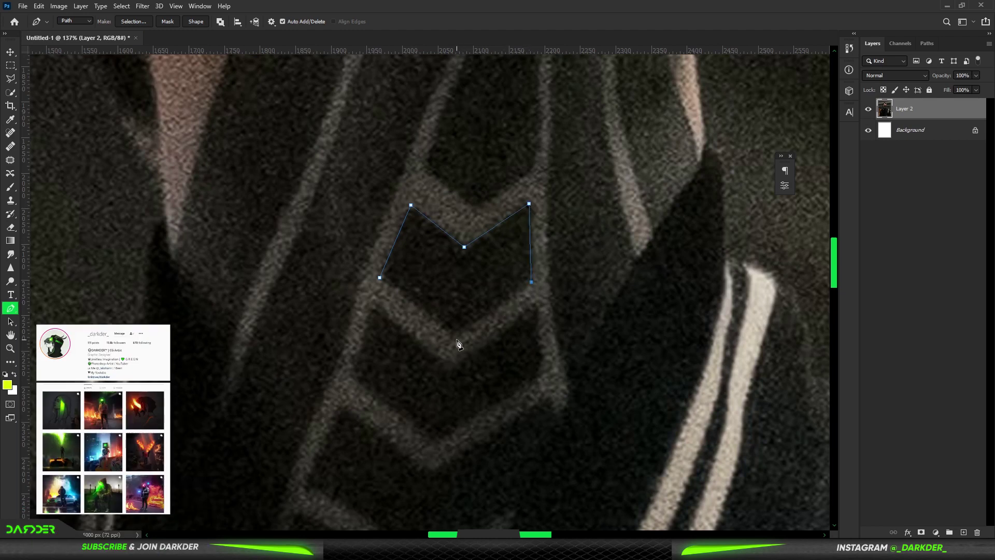
click(380, 278)
Convert the chevron path into a selection with a 2 px feather.
right_click(479, 283)
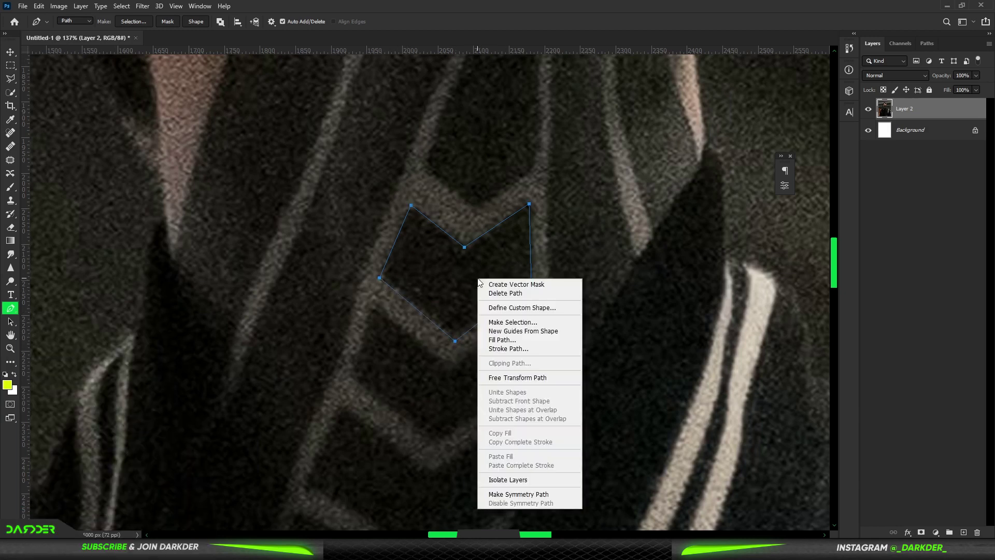
click(512, 322)
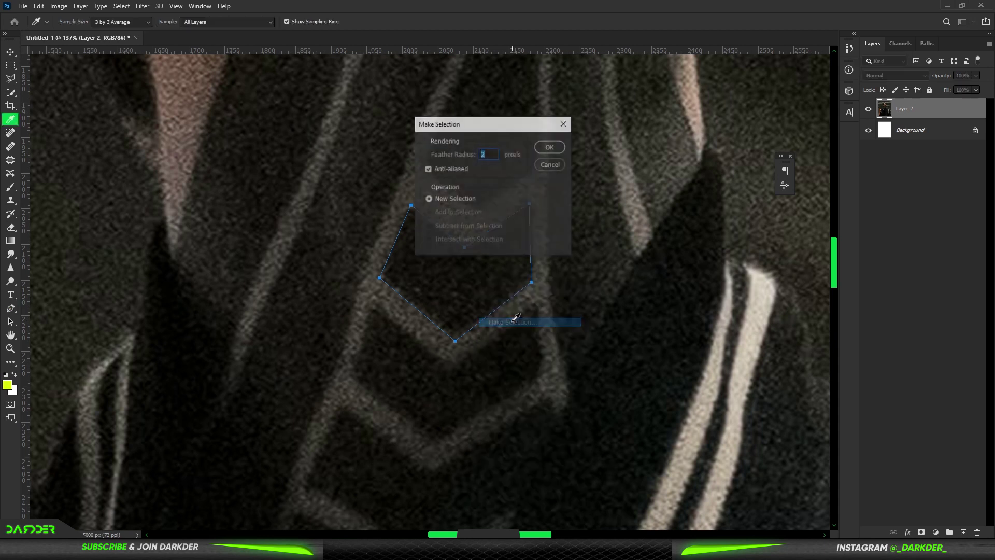
click(545, 148)
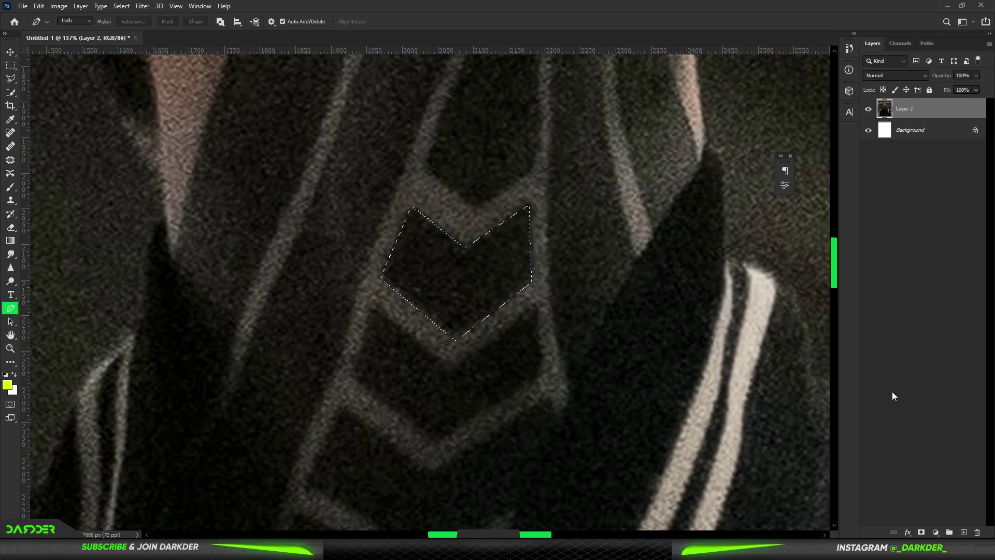
Add Layer 3 and ready the Brush with foreground colour d8ff00.
click(964, 533)
click(10, 186)
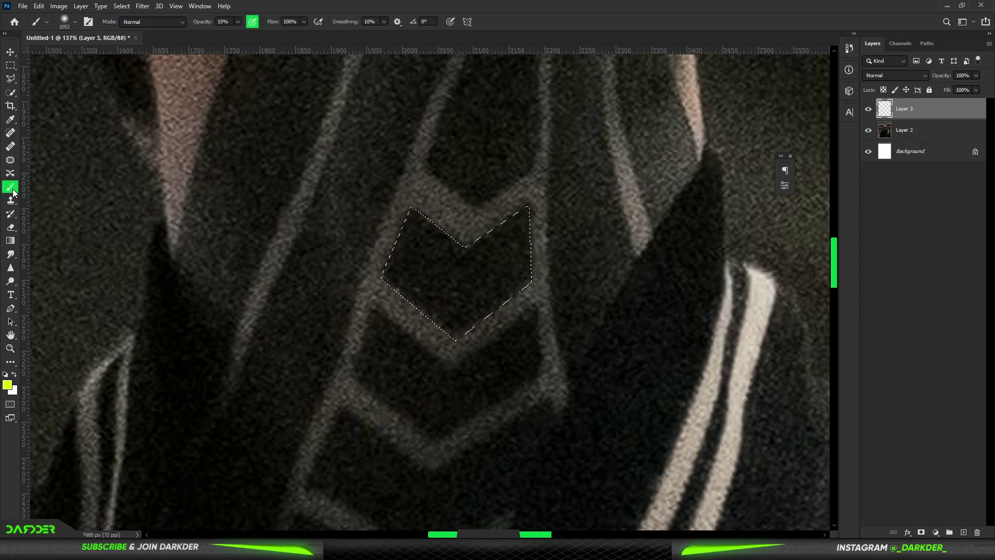
click(7, 384)
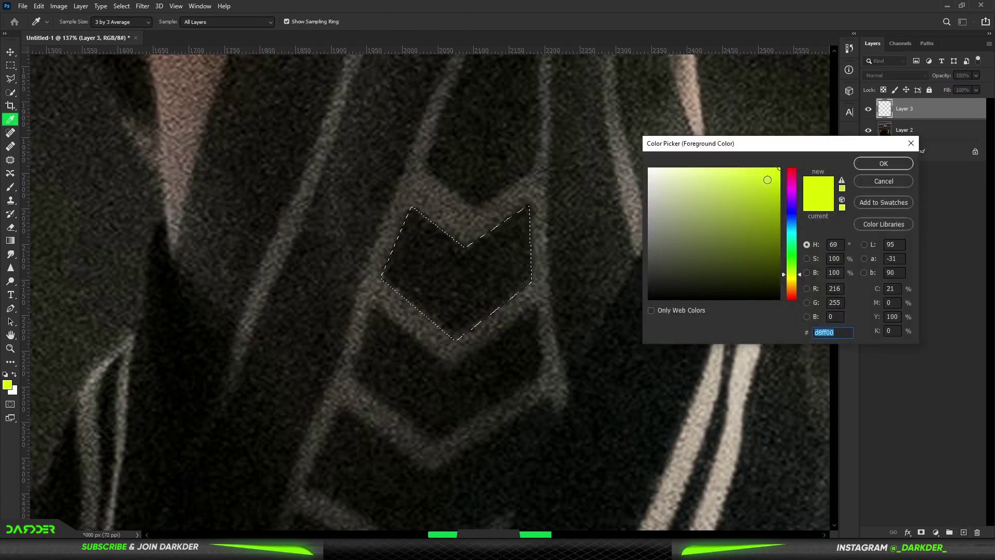
click(865, 162)
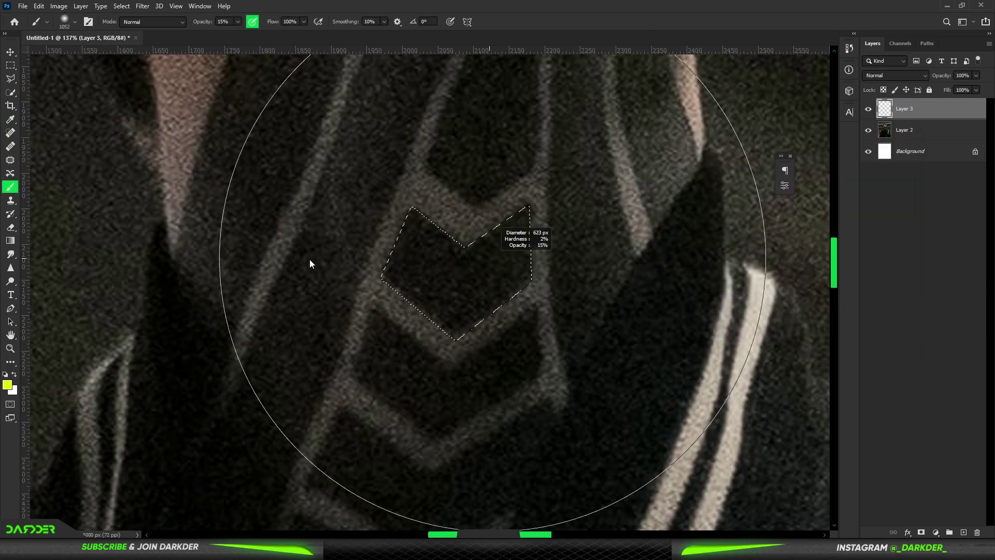
Paint the chevron selection solid yellow-green at 100% brush opacity.
drag(428, 238, 427, 265)
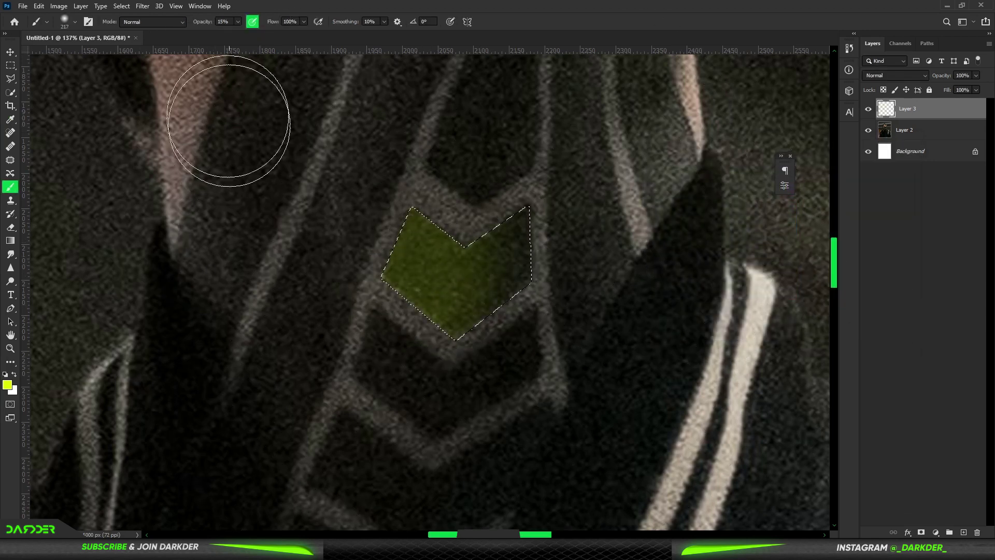
drag(199, 21, 228, 23)
mouse_move(411, 166)
mouse_down()
mouse_move(467, 244)
mouse_move(429, 332)
mouse_up()
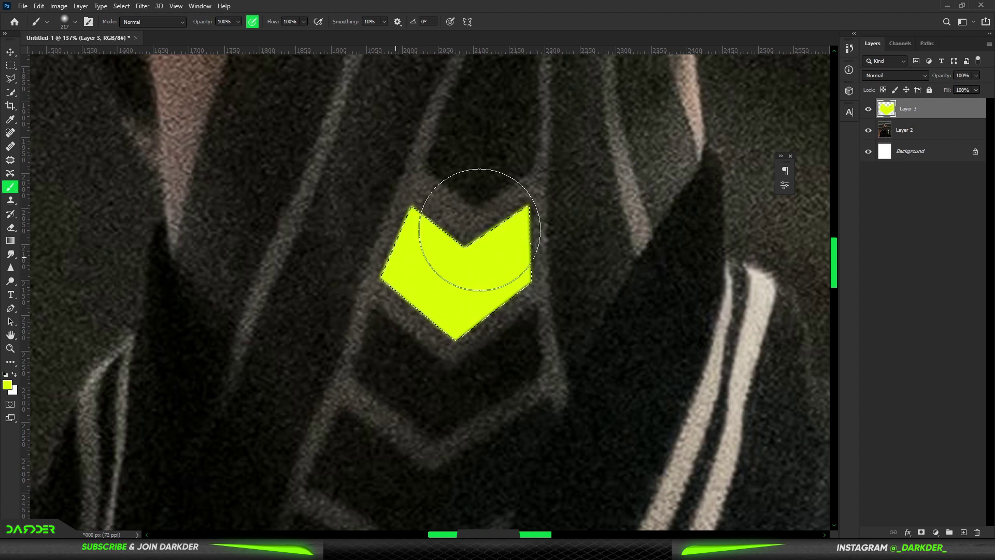
Open Layer 3's Blending Options and add an Inner Shadow at 100% opacity.
right_click(936, 116)
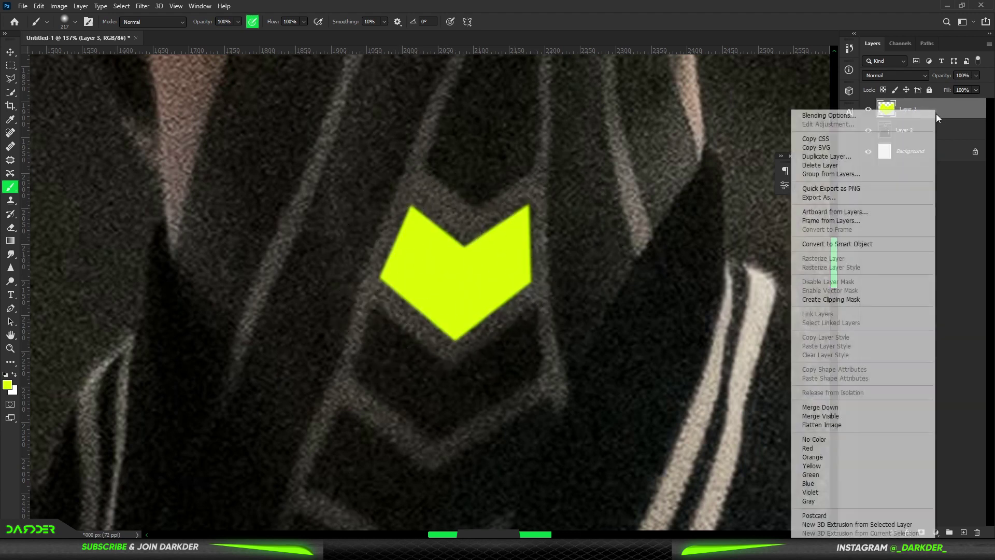
click(852, 116)
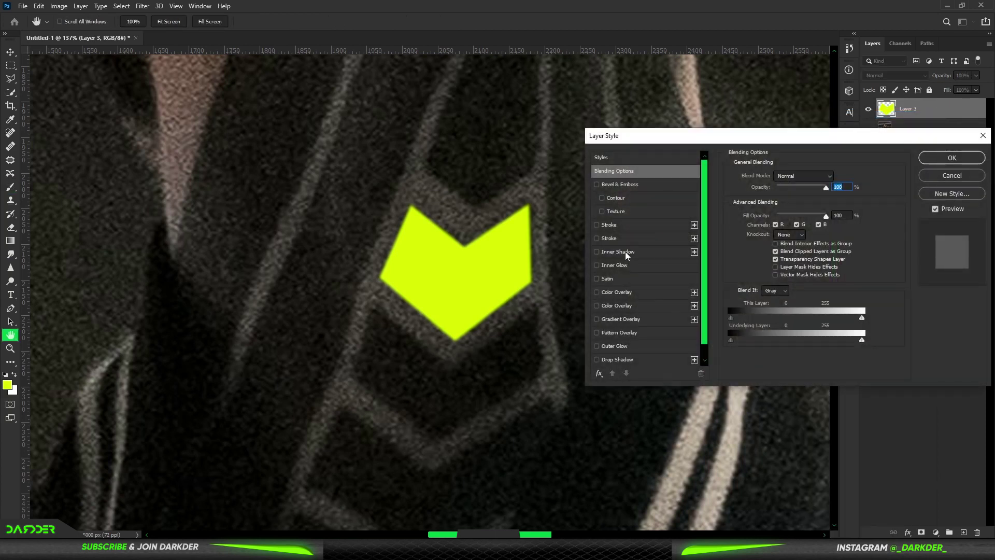
click(625, 252)
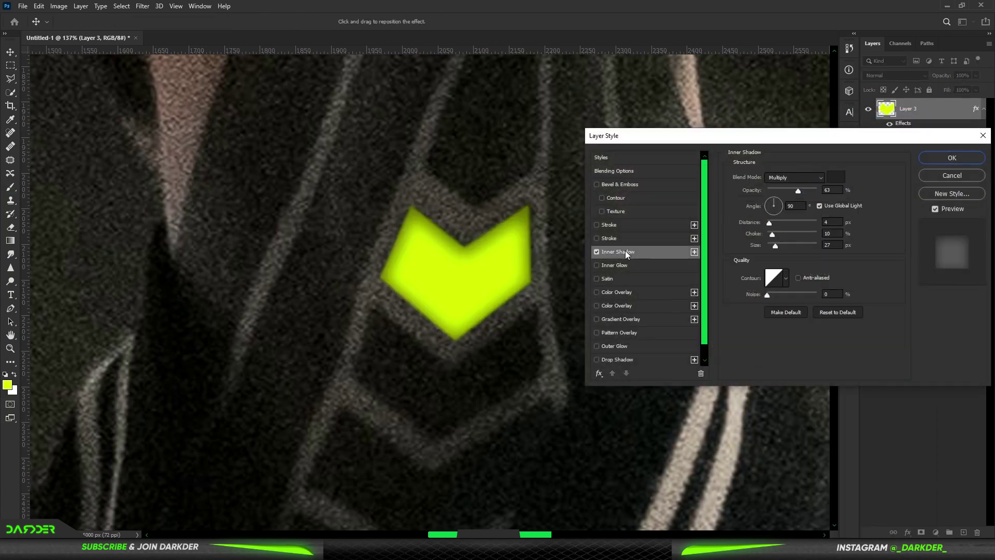
drag(798, 192, 855, 192)
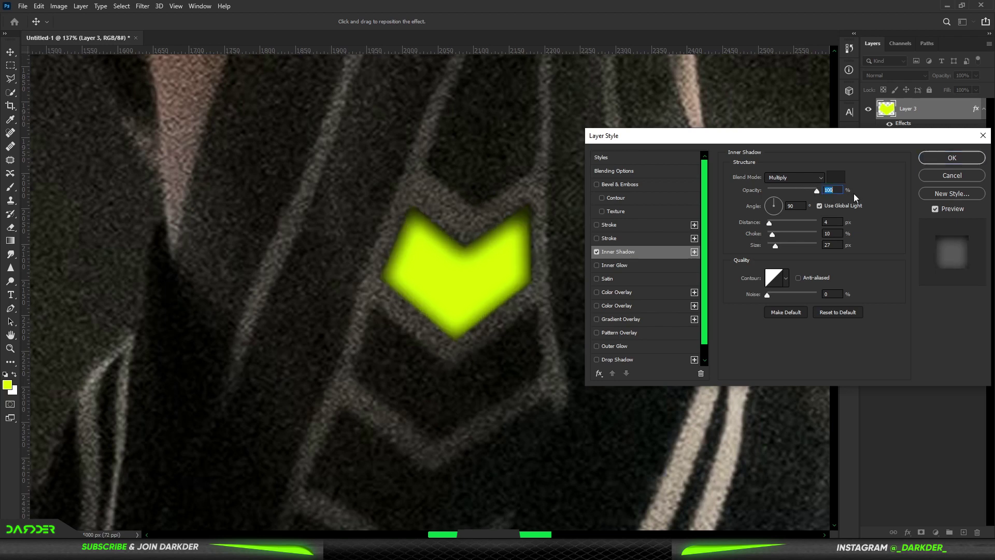
Set the inner shadow to a 49° angle, 4% choke and 16 px size.
click(773, 235)
mouse_move(776, 245)
mouse_down()
mouse_move(772, 224)
mouse_move(773, 244)
mouse_up()
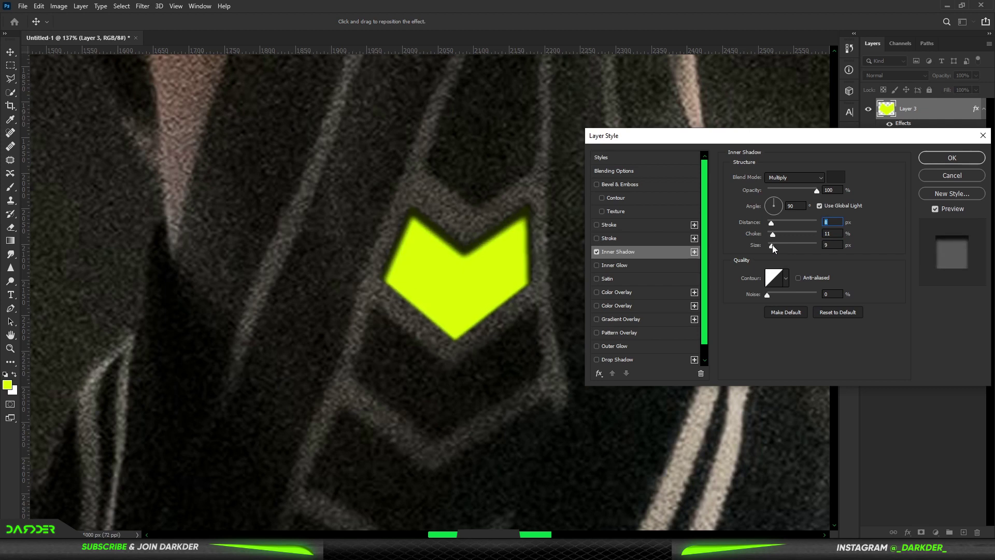
click(779, 200)
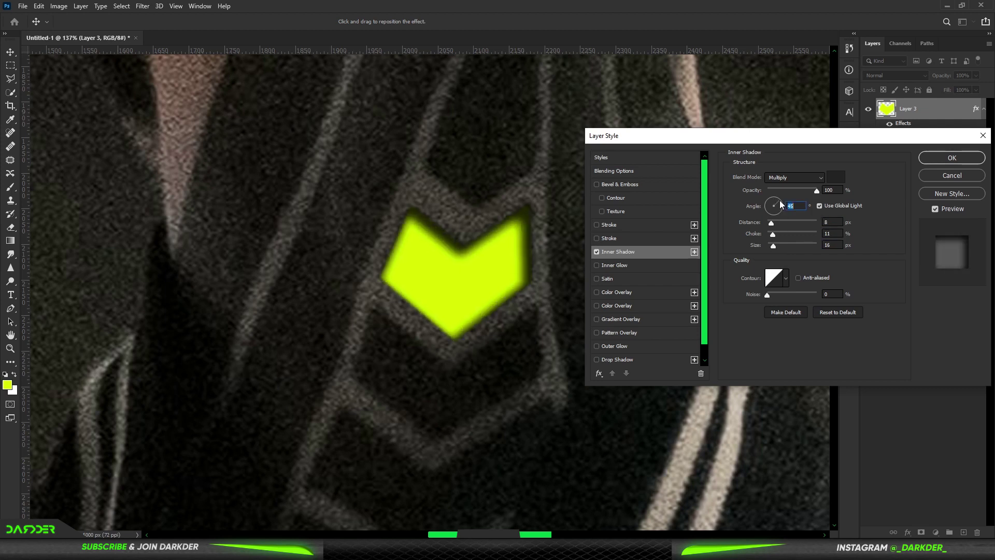
click(772, 204)
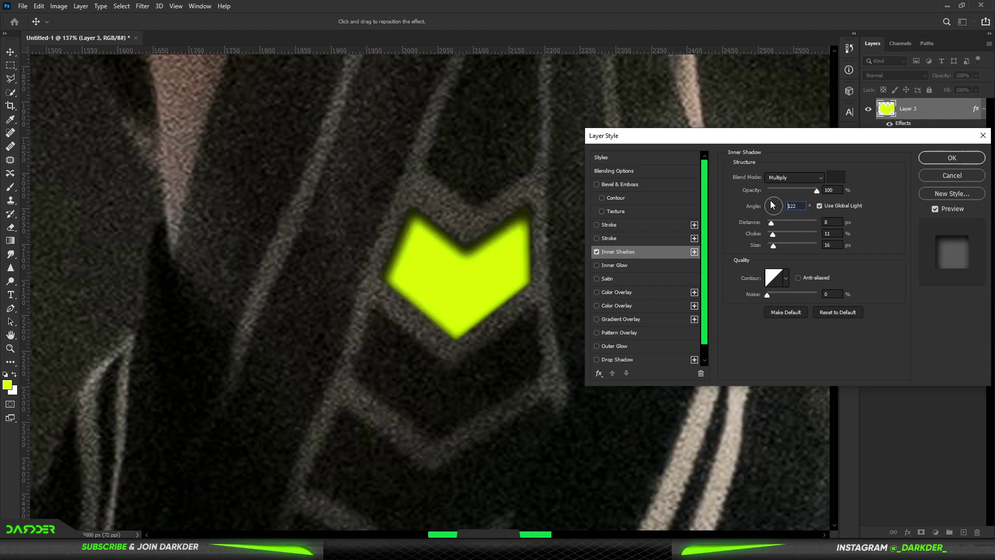
click(772, 204)
click(779, 201)
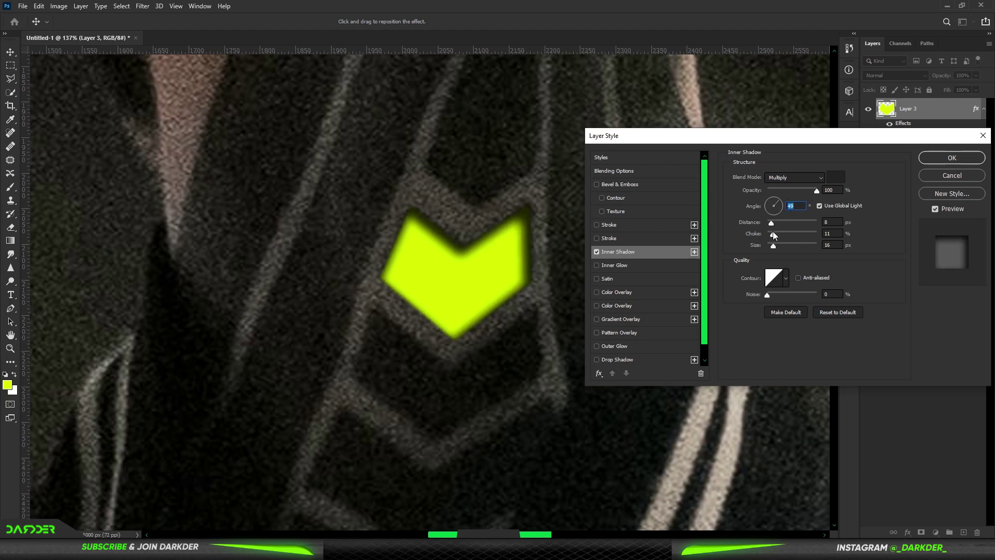
drag(773, 231, 769, 232)
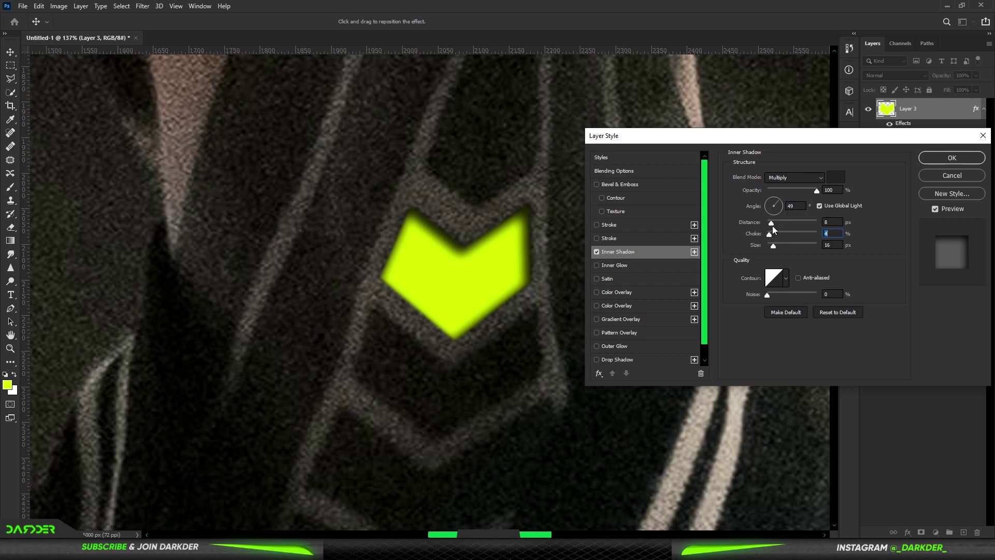
drag(773, 226, 771, 225)
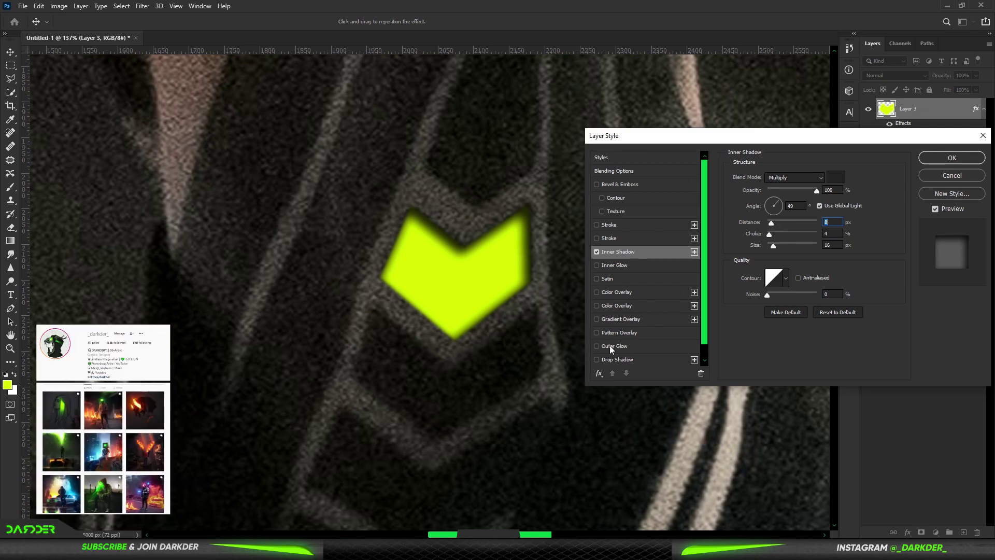
Add an Outer Glow to the chevron in a bright yellow-green colour.
click(628, 344)
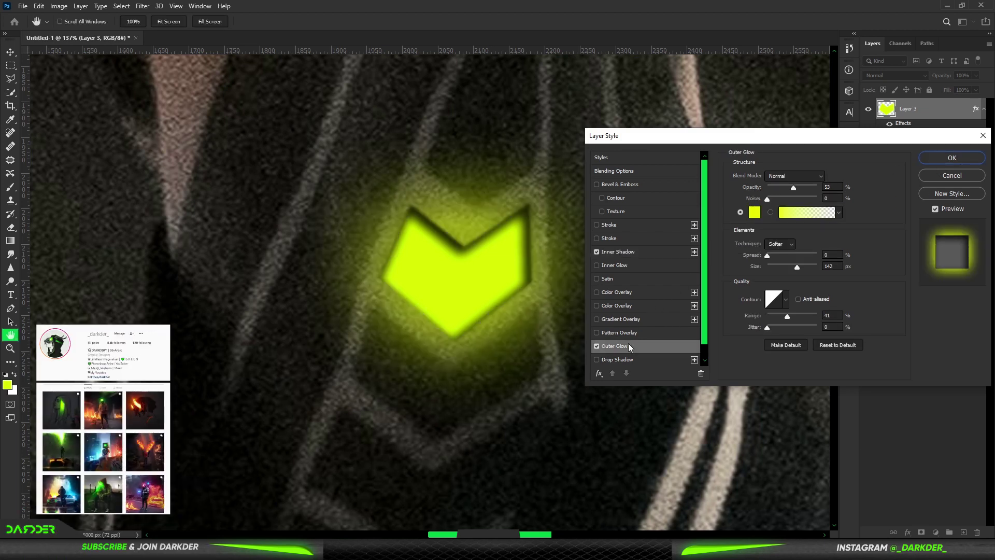
click(755, 214)
click(759, 213)
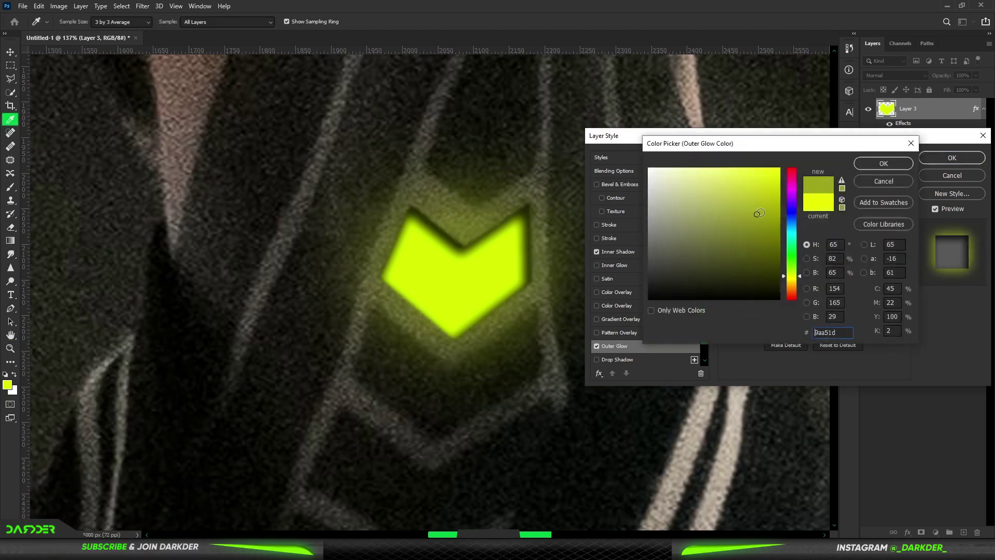
drag(785, 274, 785, 267)
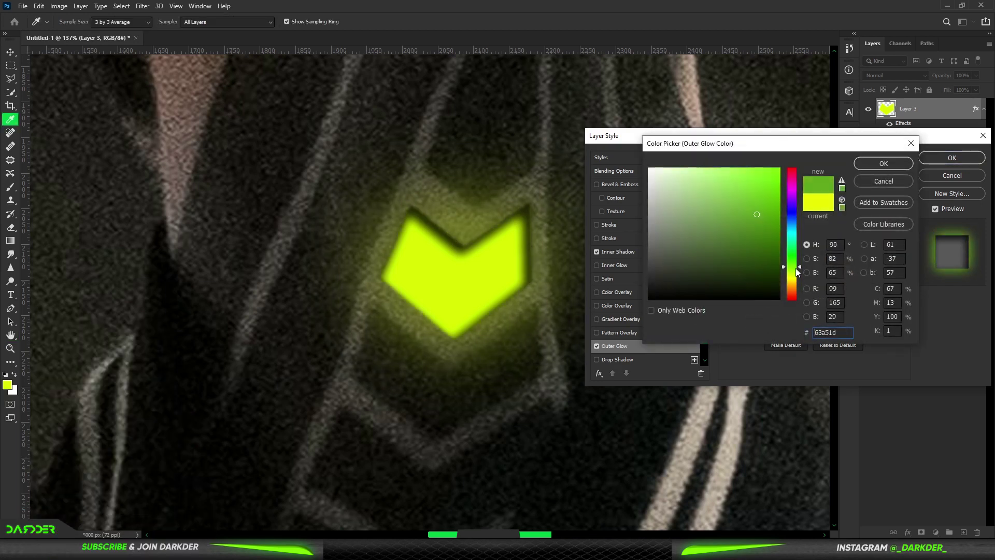
drag(776, 171, 792, 148)
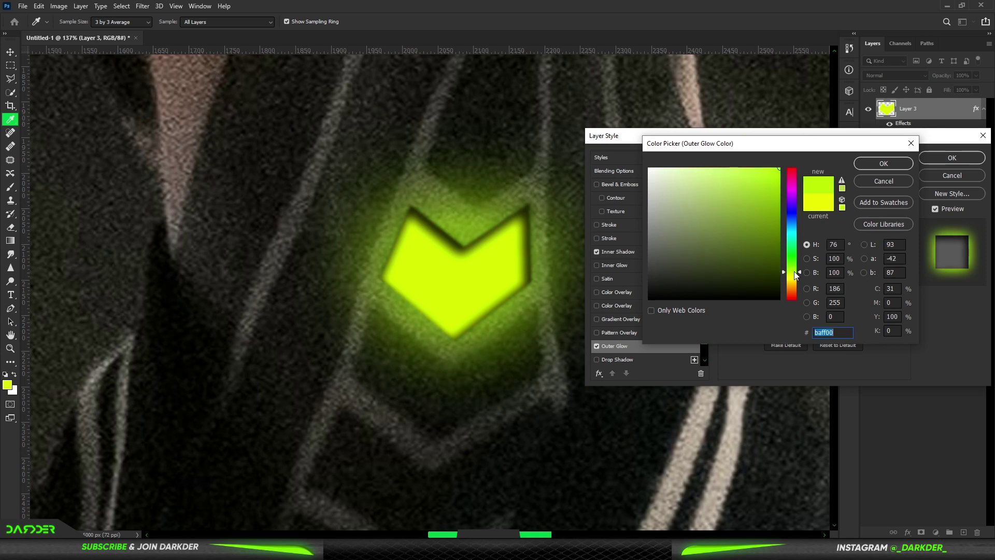
click(794, 269)
click(870, 165)
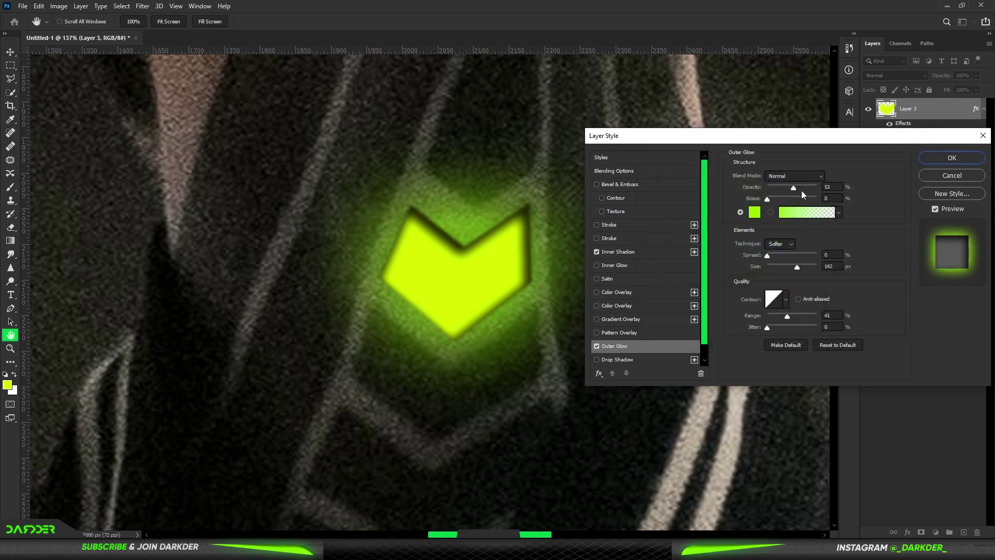
Lower the outer glow to 31% opacity and about 87 px size, then apply.
drag(801, 189, 783, 187)
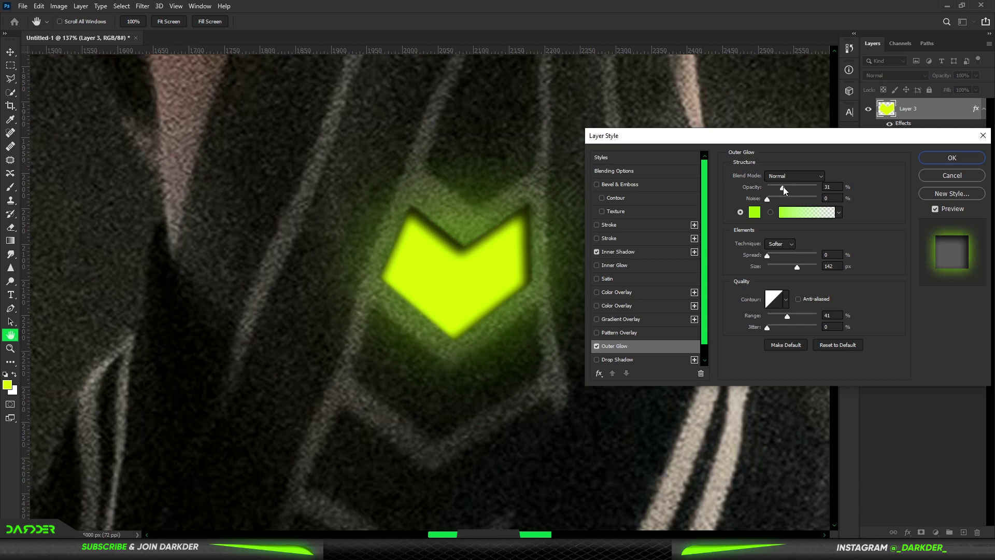
click(783, 186)
mouse_move(800, 265)
mouse_down()
mouse_move(788, 266)
mouse_move(801, 266)
mouse_up()
click(938, 160)
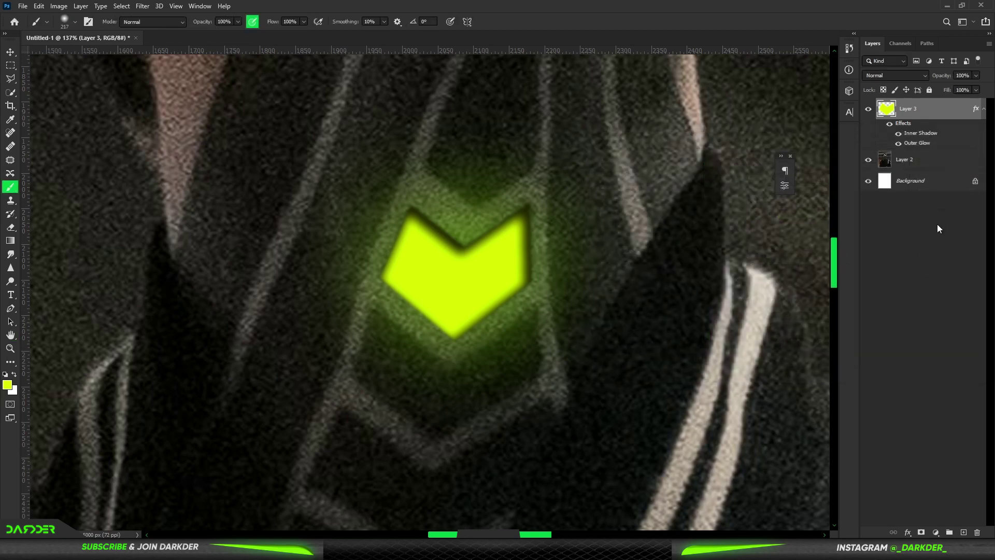
Fit the image on screen, zoom back in, and reselect Layer 3.
click(937, 224)
key(ctrl+0)
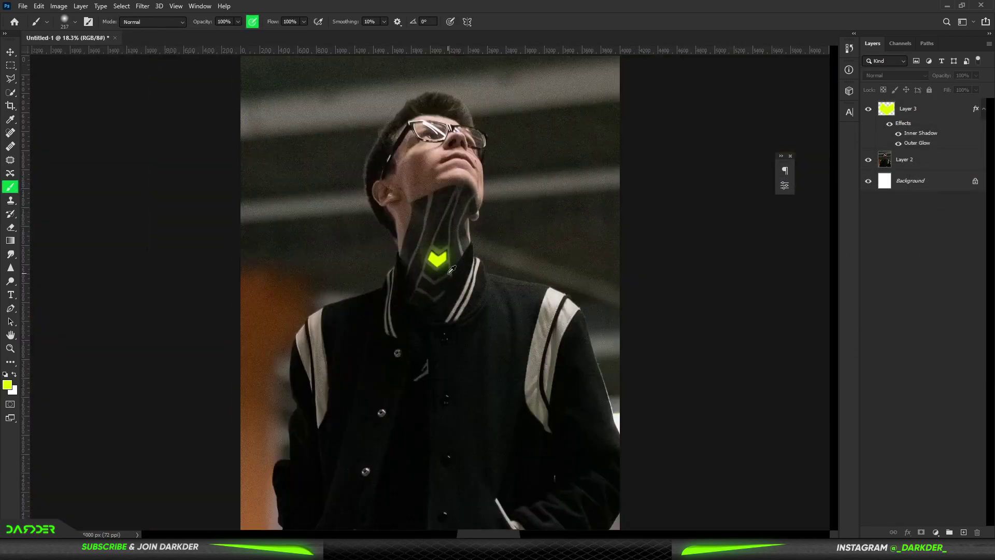
scroll(452, 269, up, 3)
scroll(468, 210, up, 2)
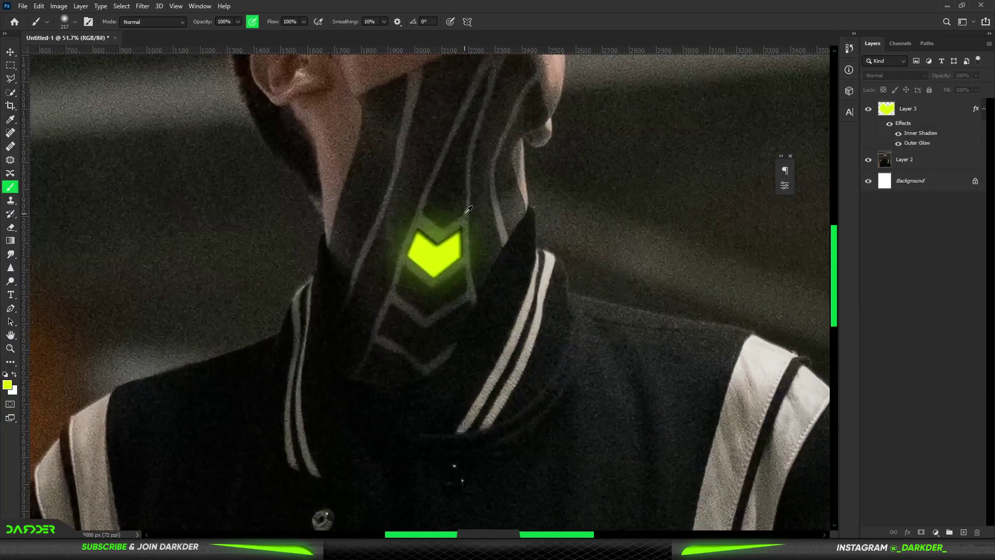
click(935, 120)
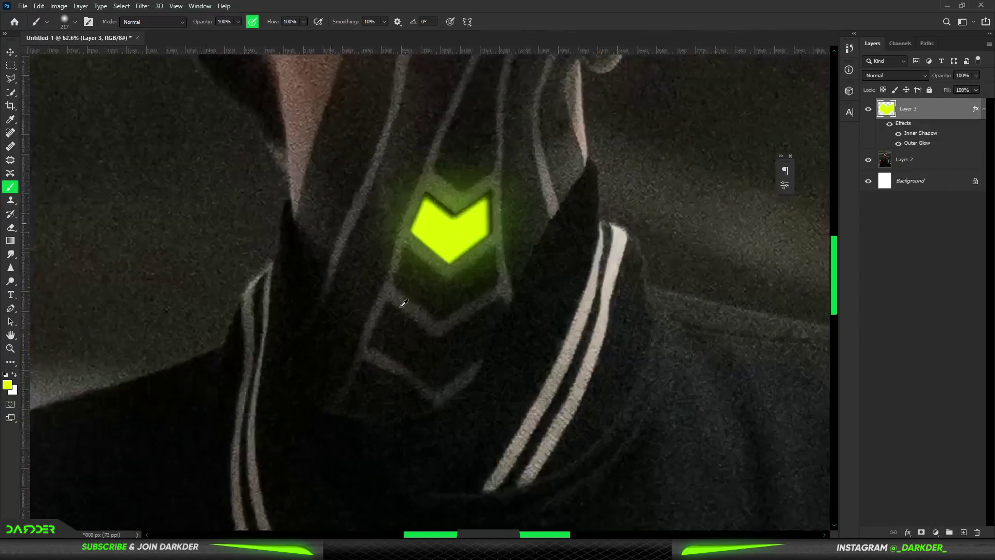
scroll(453, 270, up, 2)
scroll(453, 270, up, 2)
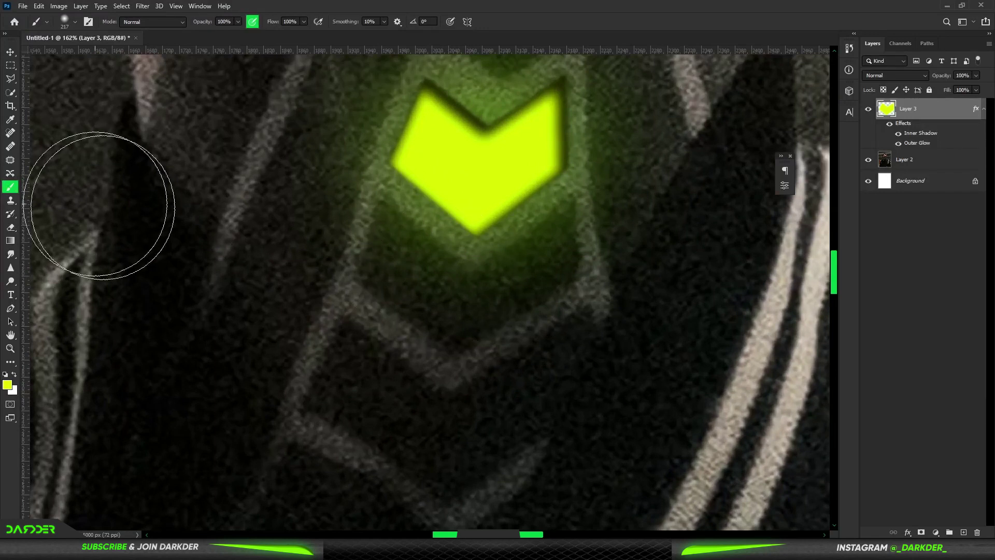
Outline a second chevron below the first with the Pen and make it a selection.
click(12, 310)
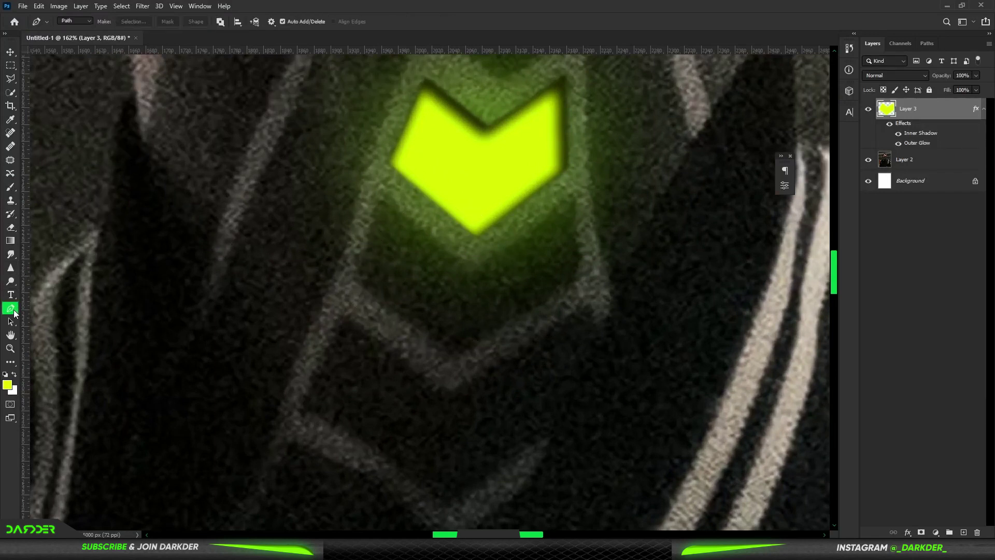
click(379, 200)
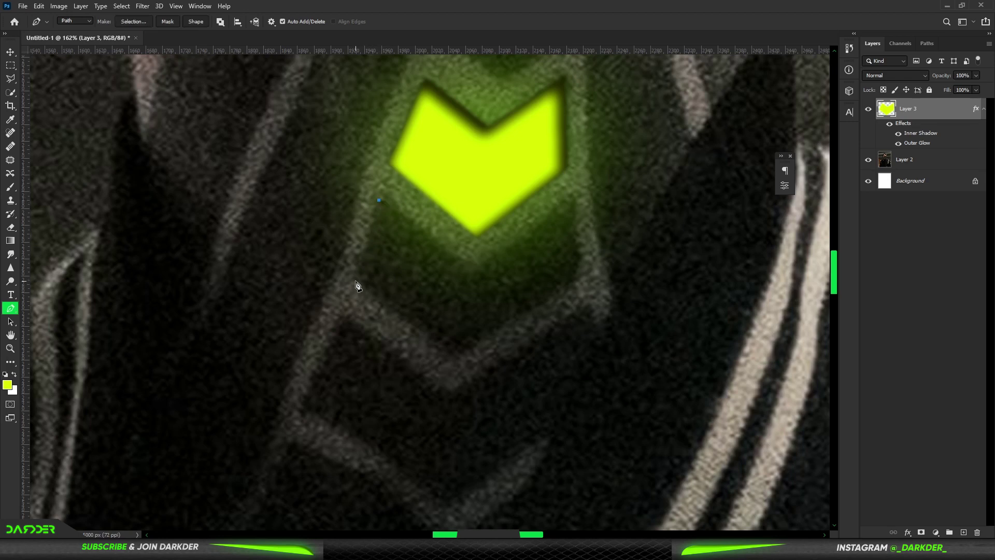
click(451, 358)
click(576, 286)
right_click(405, 238)
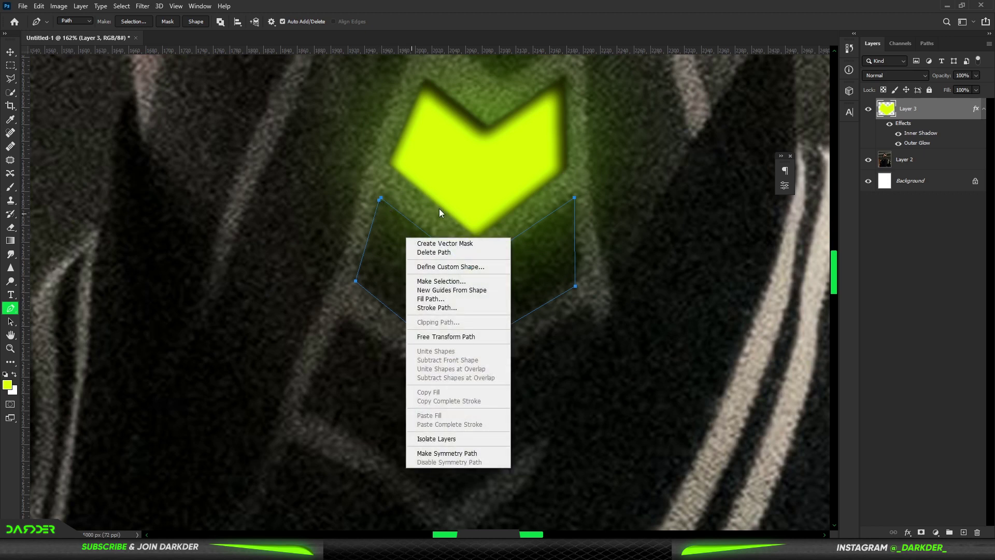
click(445, 279)
click(548, 147)
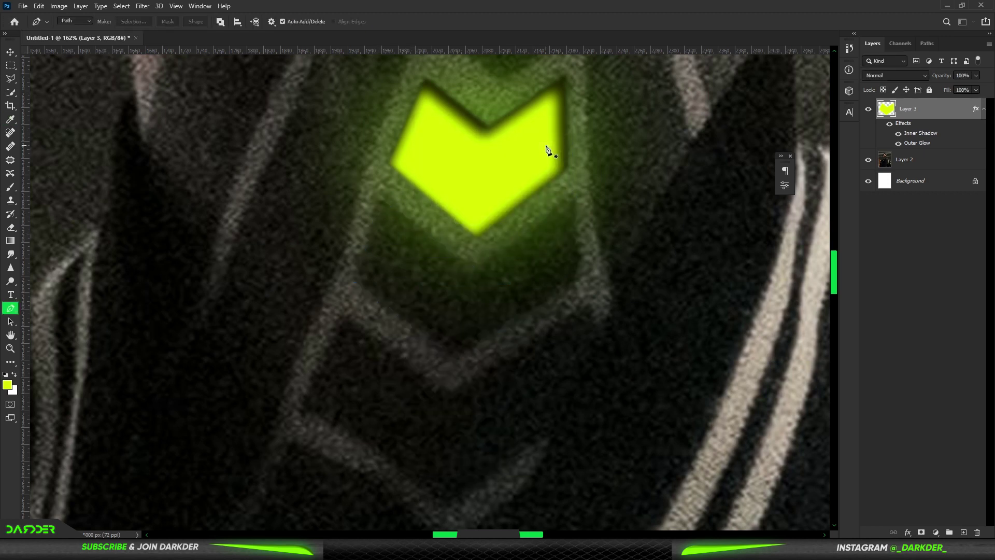
Paint the second chevron yellow-green with the Brush and deselect it.
click(11, 188)
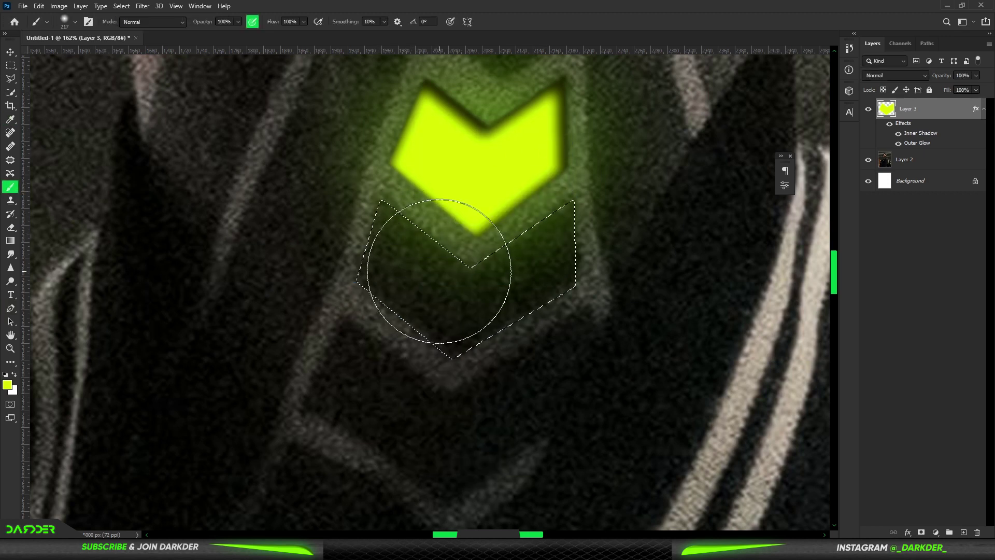
click(390, 249)
mouse_move(399, 253)
mouse_down()
mouse_move(529, 254)
mouse_move(424, 341)
mouse_move(356, 305)
mouse_up()
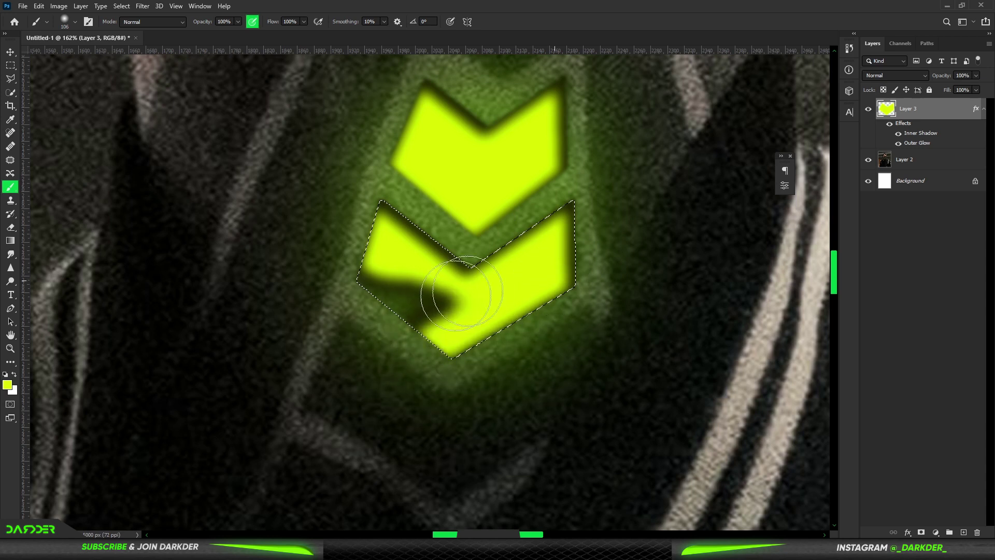
key(ctrl+d)
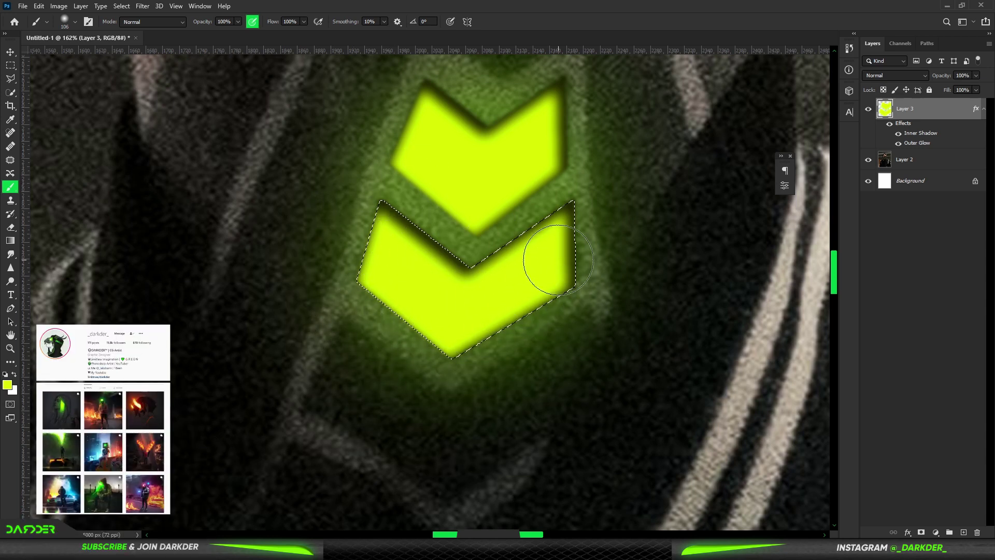
scroll(603, 222, down, 3)
scroll(603, 223, down, 3)
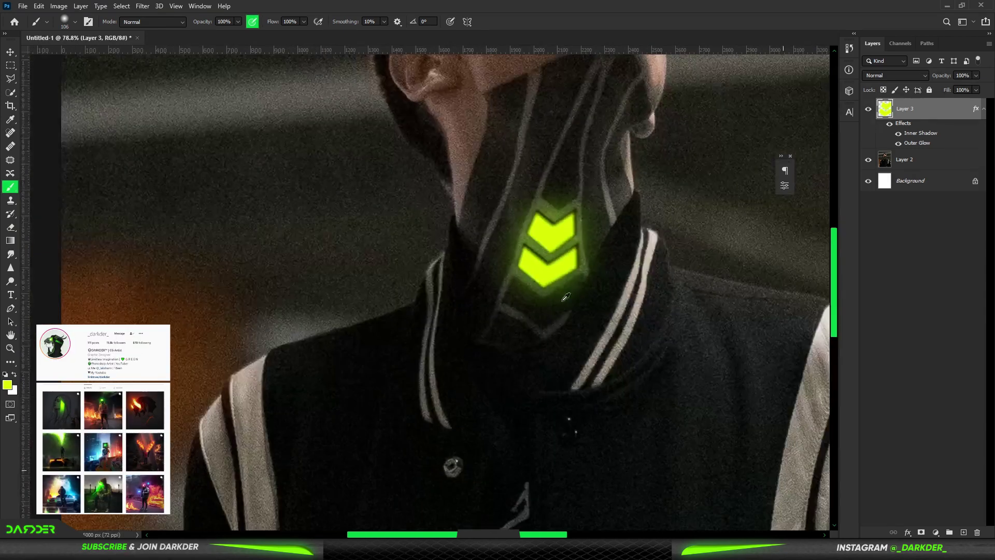
scroll(633, 88, up, 2)
scroll(573, 200, up, 1)
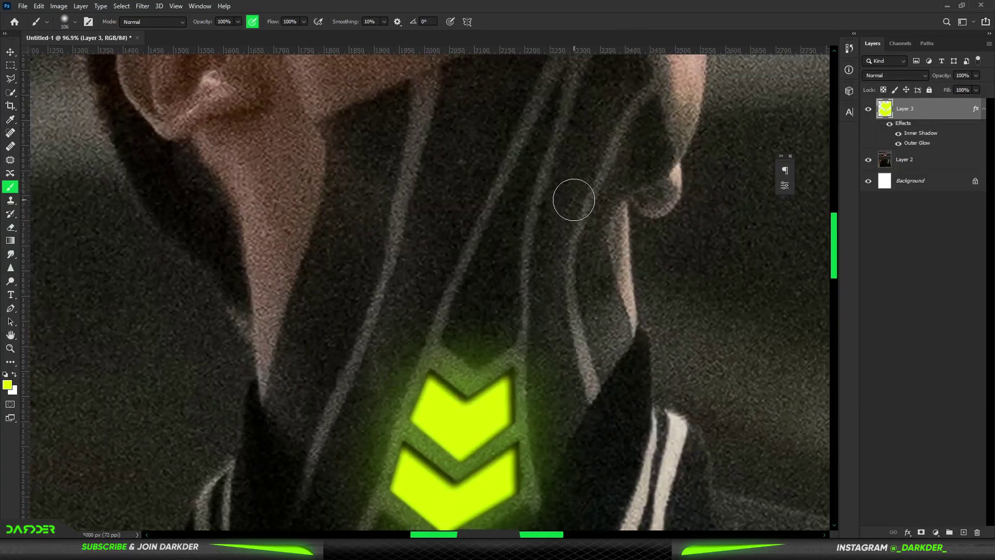
scroll(540, 285, up, 1)
scroll(549, 291, up, 1)
scroll(702, 172, up, 1)
scroll(703, 172, down, 1)
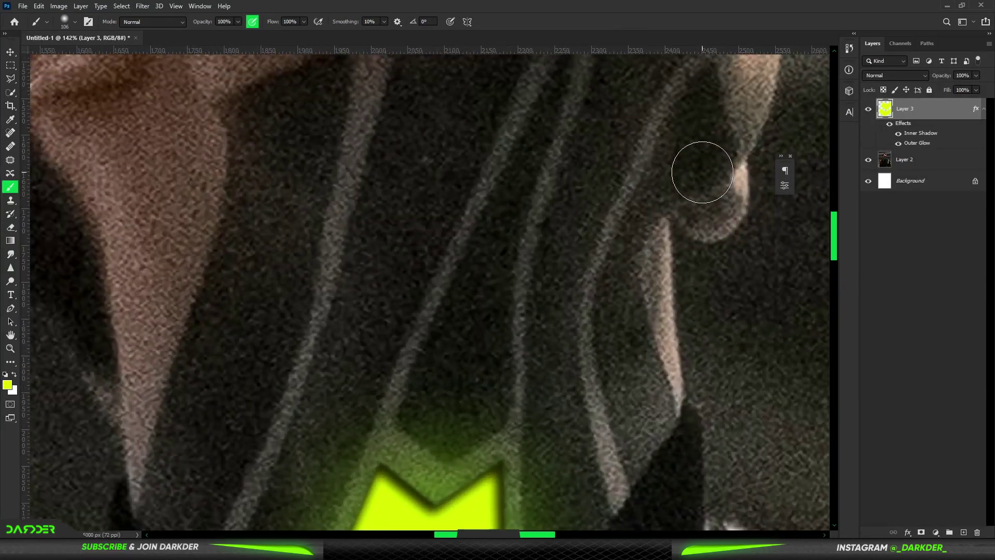
scroll(697, 168, down, 1)
scroll(699, 171, up, 1)
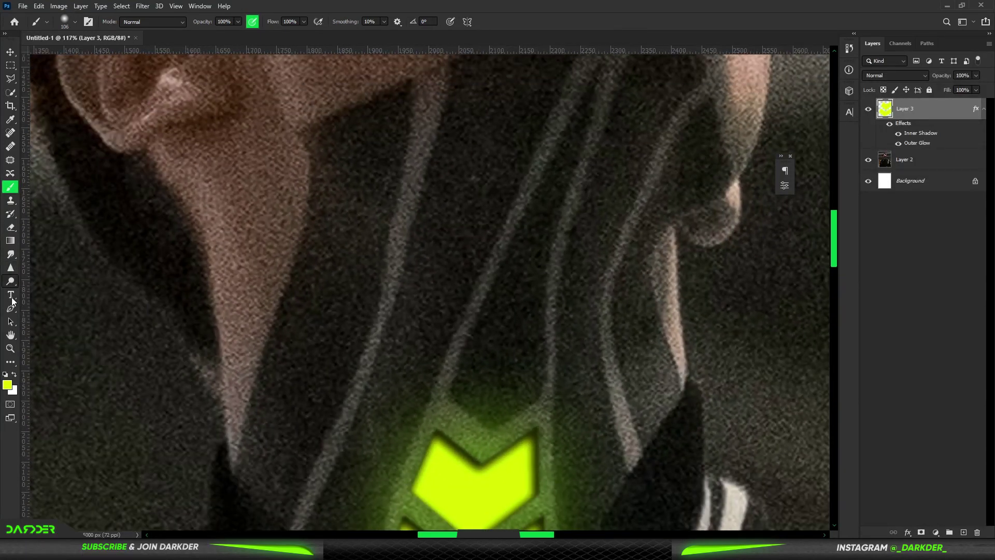
Trace a closed Pen path along the neck stripe from the chevrons to the chin.
click(11, 308)
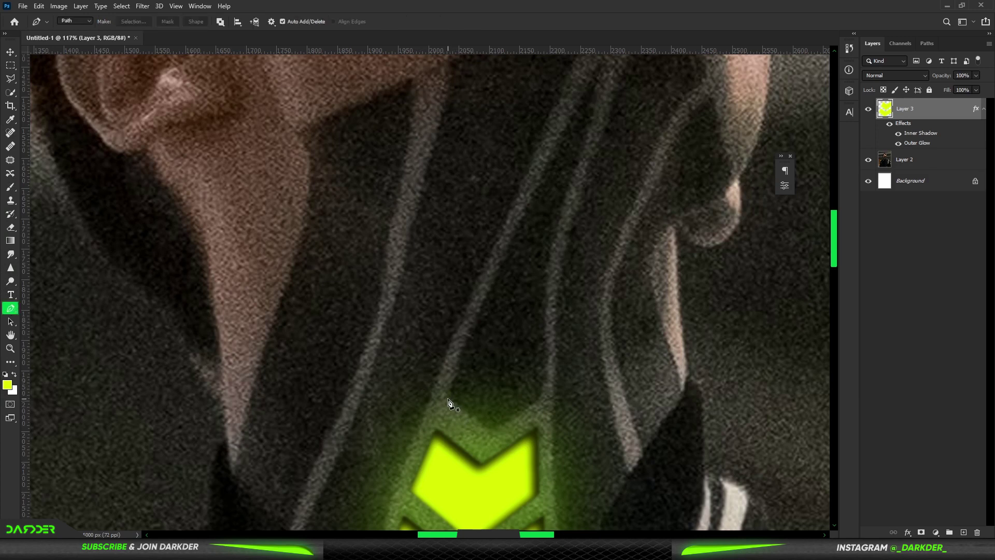
click(448, 400)
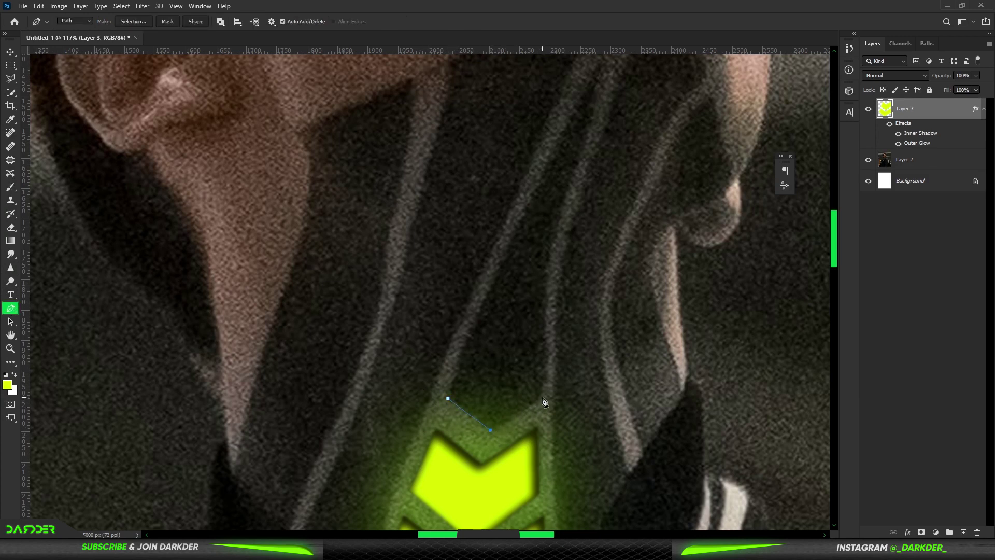
drag(550, 248, 556, 220)
drag(592, 112, 593, 108)
click(604, 62)
drag(505, 254, 498, 268)
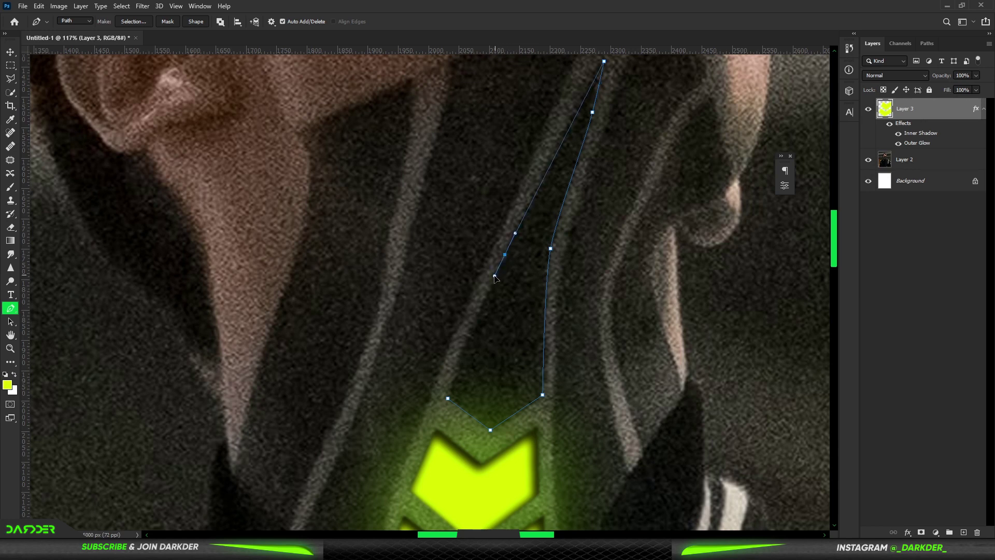
drag(450, 399, 449, 405)
alt+scroll(512, 384, down, 3)
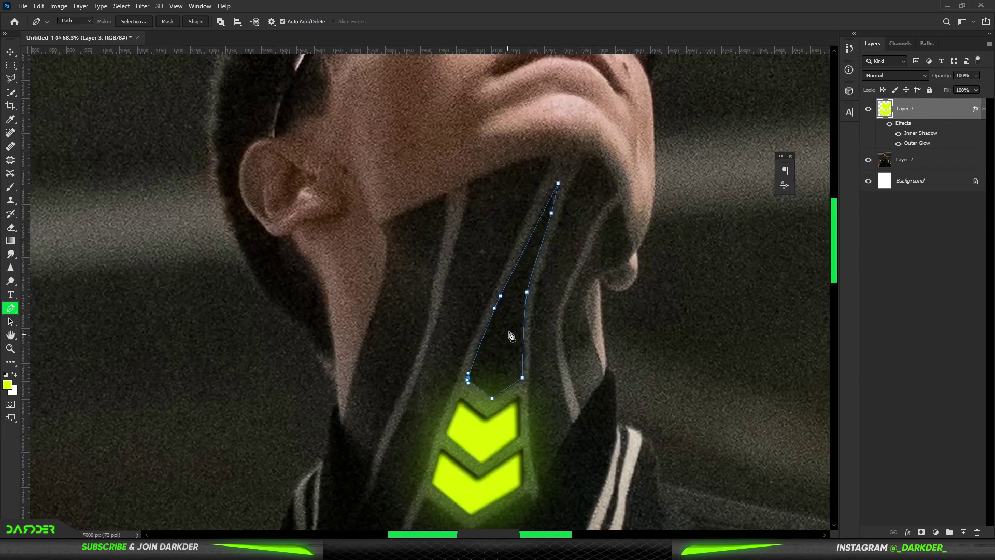
Smooth one stripe anchor and convert the path into a 2 px feathered selection.
ctrl+click(527, 293)
ctrl+click(527, 293)
right_click(523, 296)
click(571, 339)
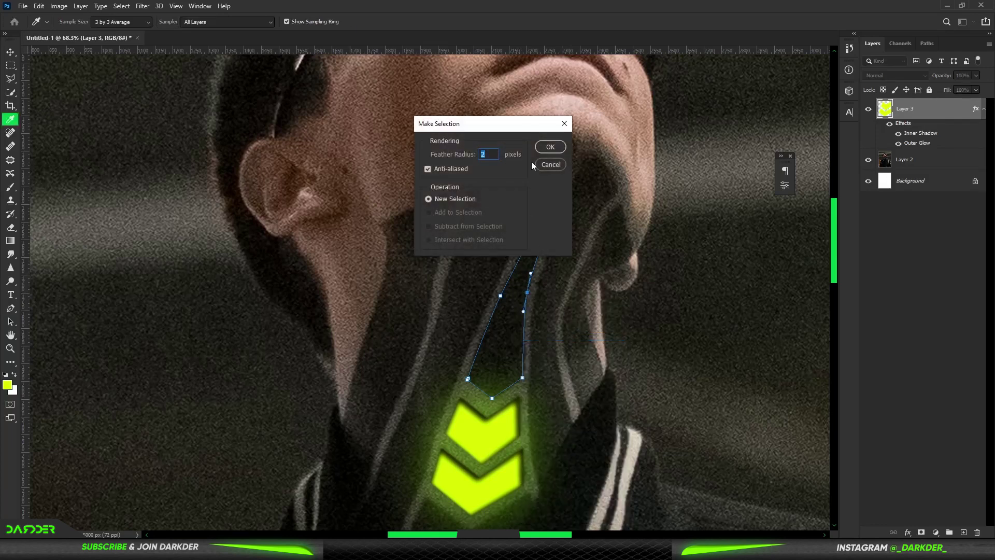
click(551, 149)
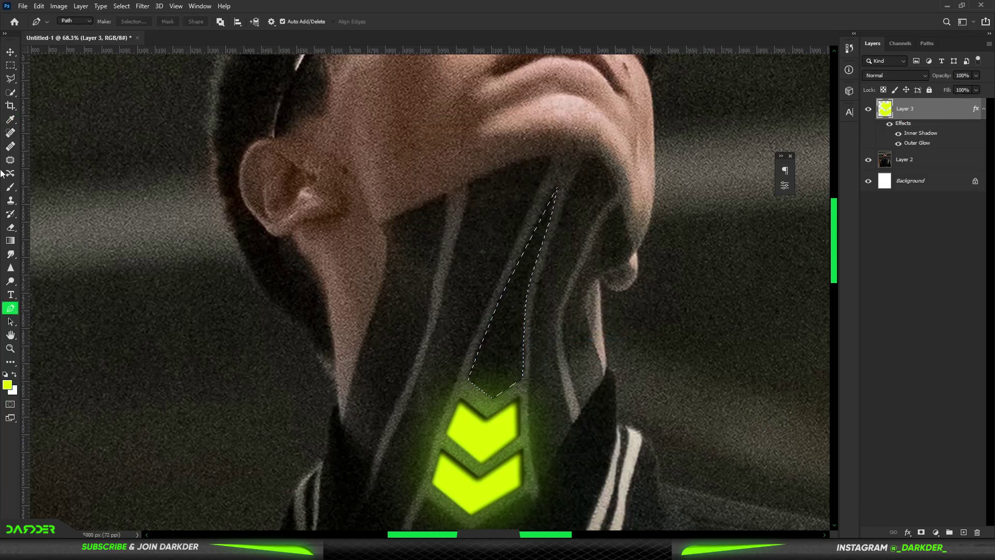
Paint the neck stripe selection yellow-green with the Brush.
click(10, 187)
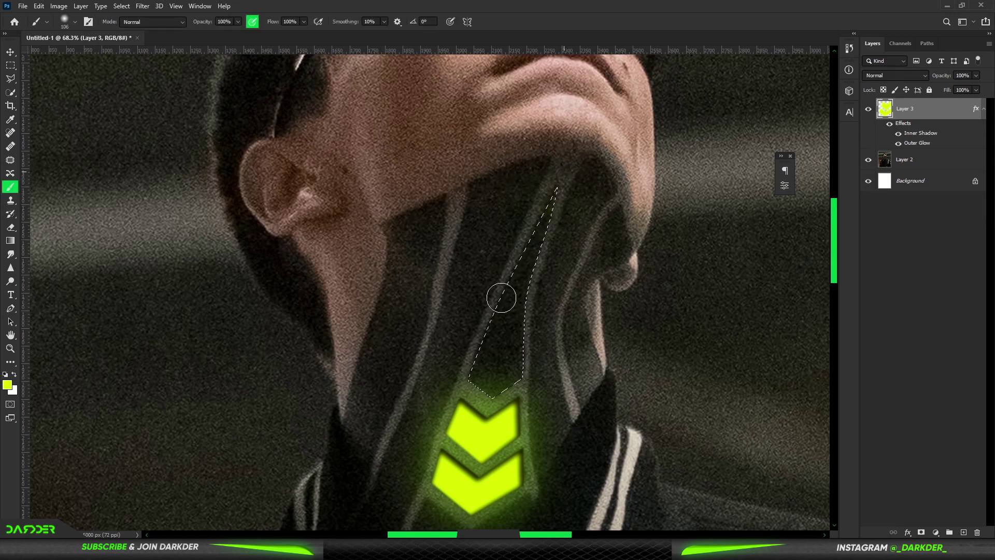
drag(501, 298, 469, 394)
mouse_move(493, 344)
mouse_down()
mouse_move(466, 407)
mouse_move(529, 270)
mouse_move(487, 394)
mouse_move(539, 264)
mouse_move(526, 333)
mouse_move(495, 394)
mouse_up()
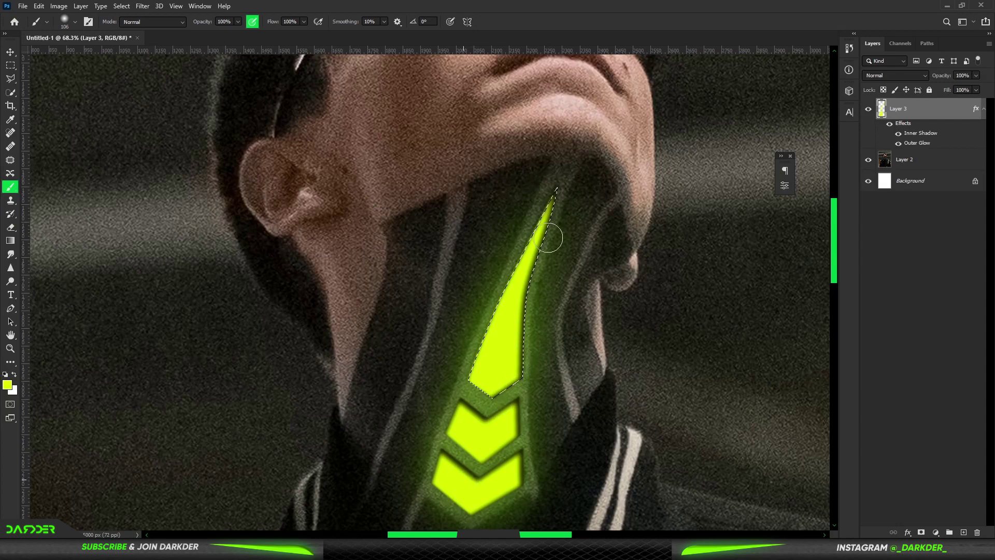
scroll(547, 238, down, 3)
Deselect the stripe and zoom out to view the whole image.
key(ctrl+d)
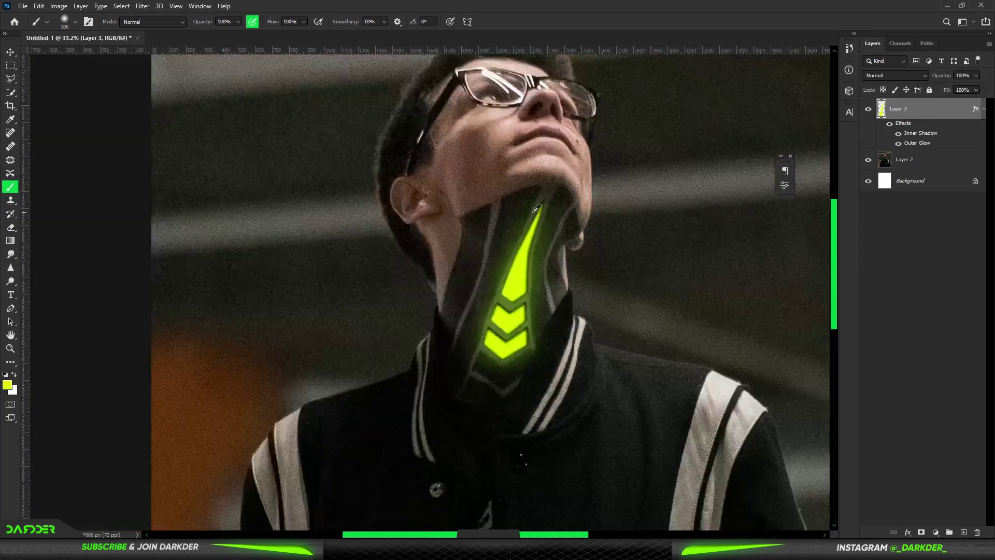
scroll(537, 208, down, 3)
scroll(519, 202, down, 1)
scroll(498, 195, up, 1)
scroll(488, 191, up, 3)
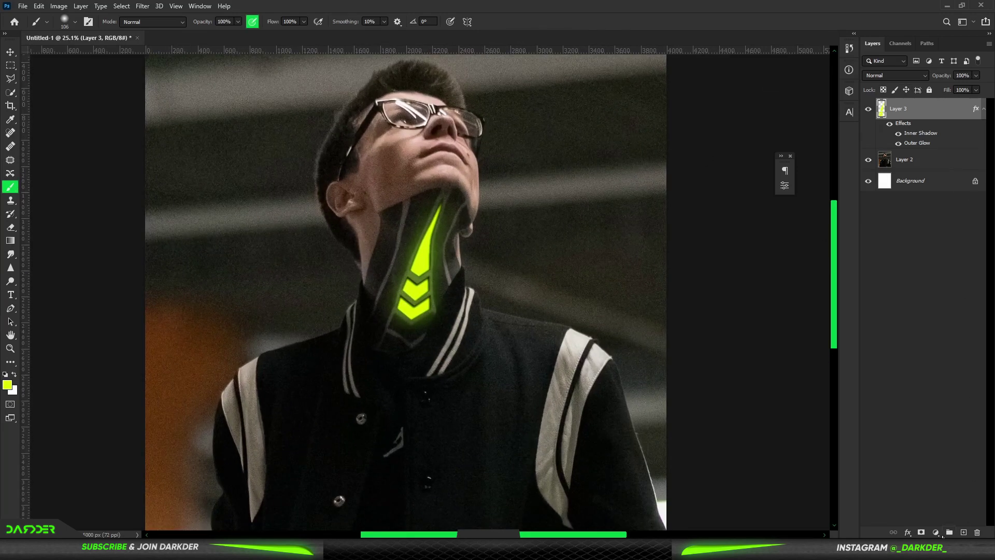
click(937, 533)
Add a Solid Color fill layer in lime #a2ff00.
click(924, 351)
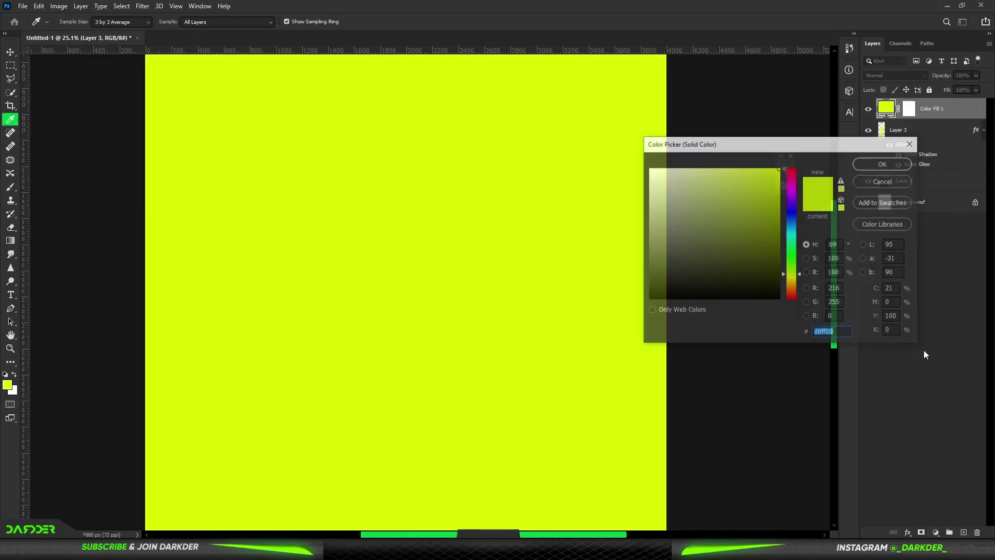
drag(793, 275, 798, 271)
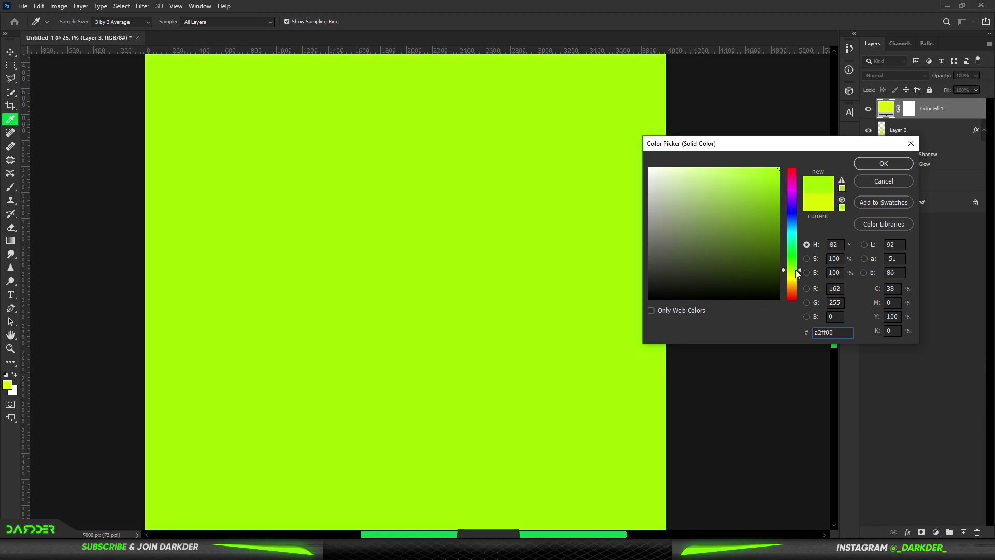
click(881, 162)
Set the fill layer to Screen blend mode and invert its mask to black.
click(920, 77)
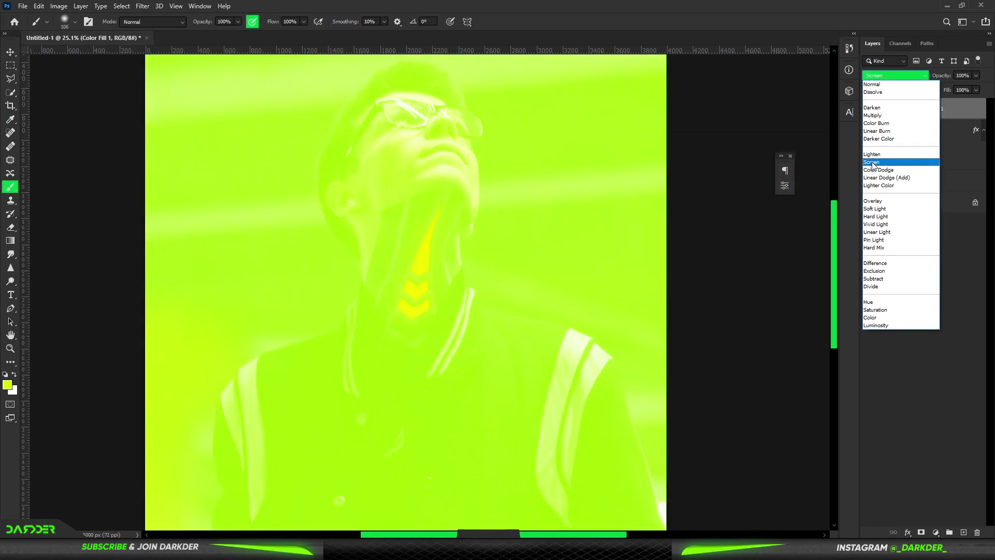
click(873, 163)
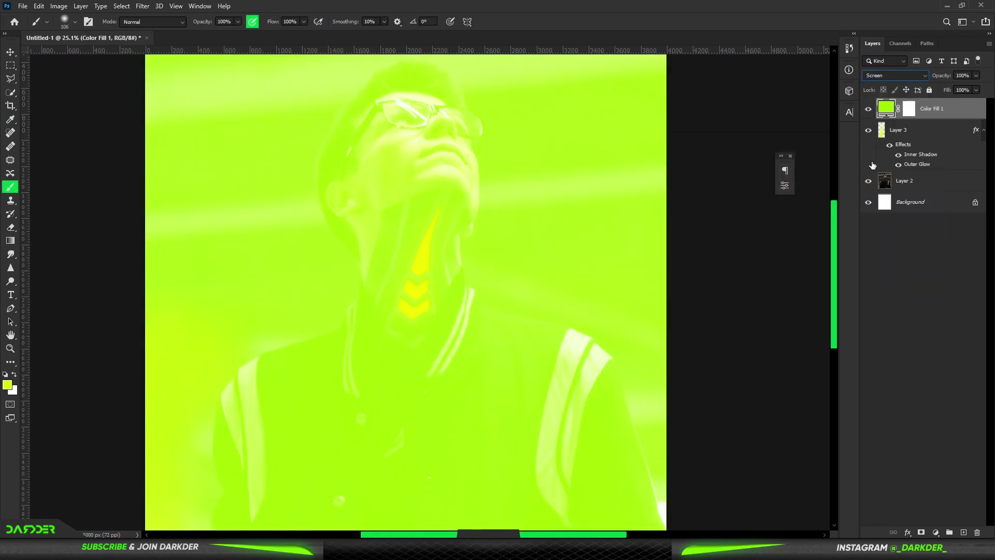
click(909, 110)
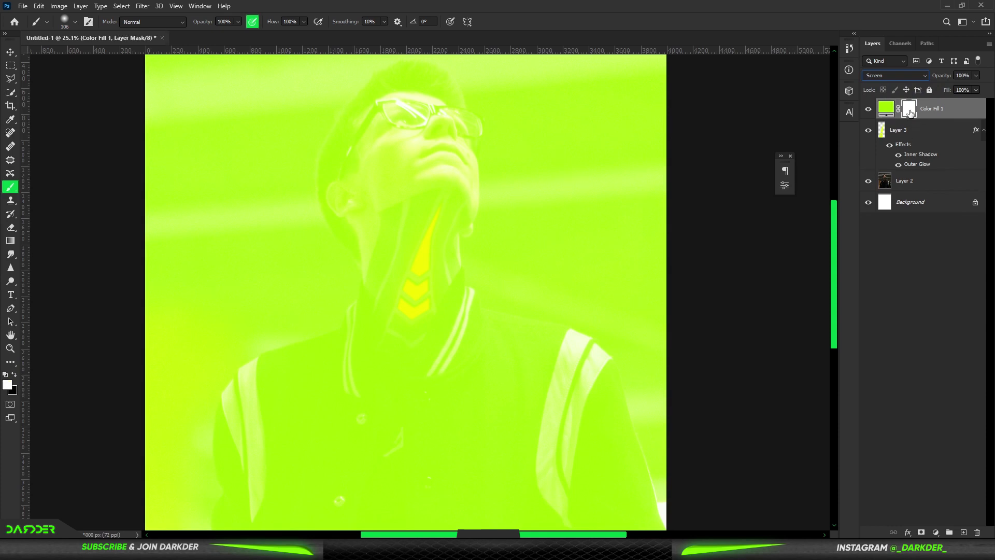
key(ctrl+i)
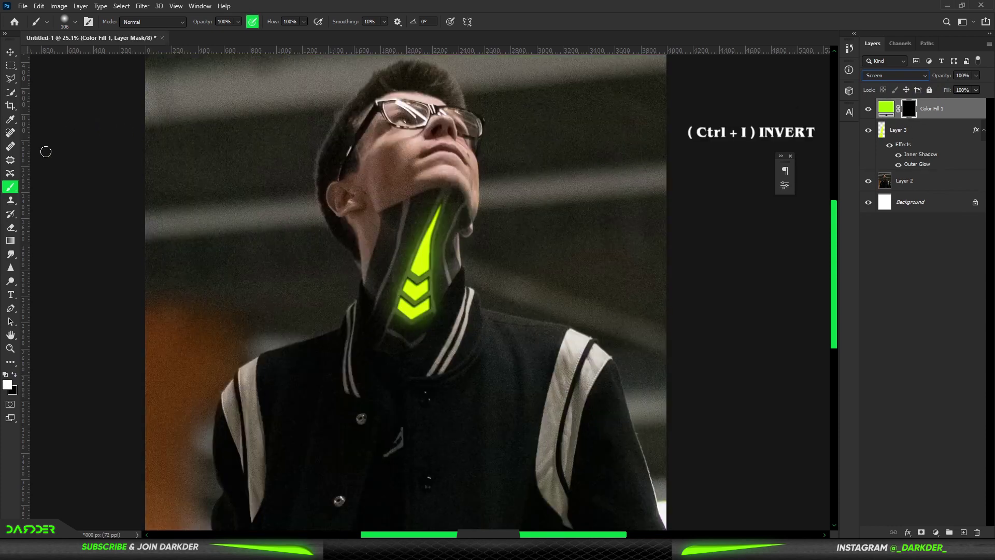
click(7, 385)
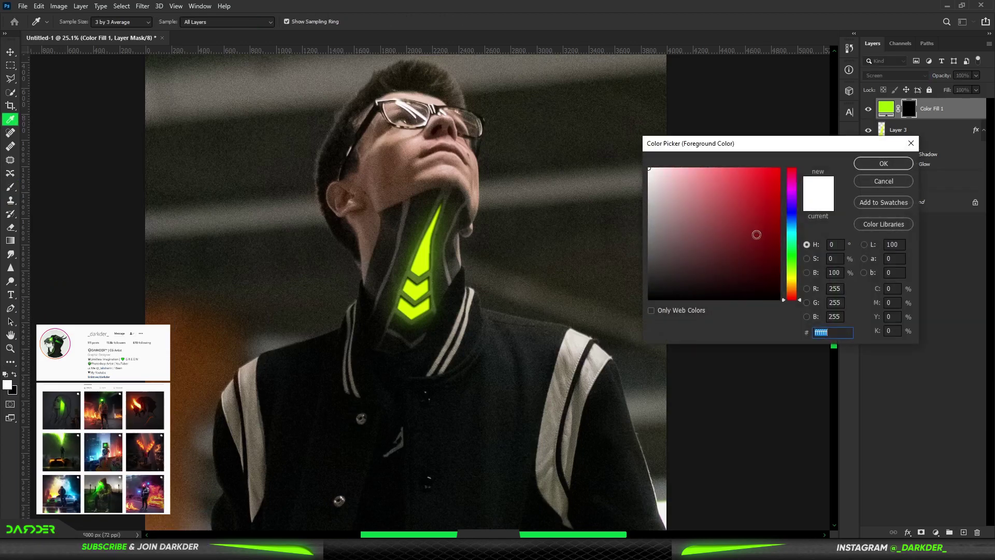
With white at 15% brush opacity, paint glow around the upper neck stripe on the mask.
click(896, 164)
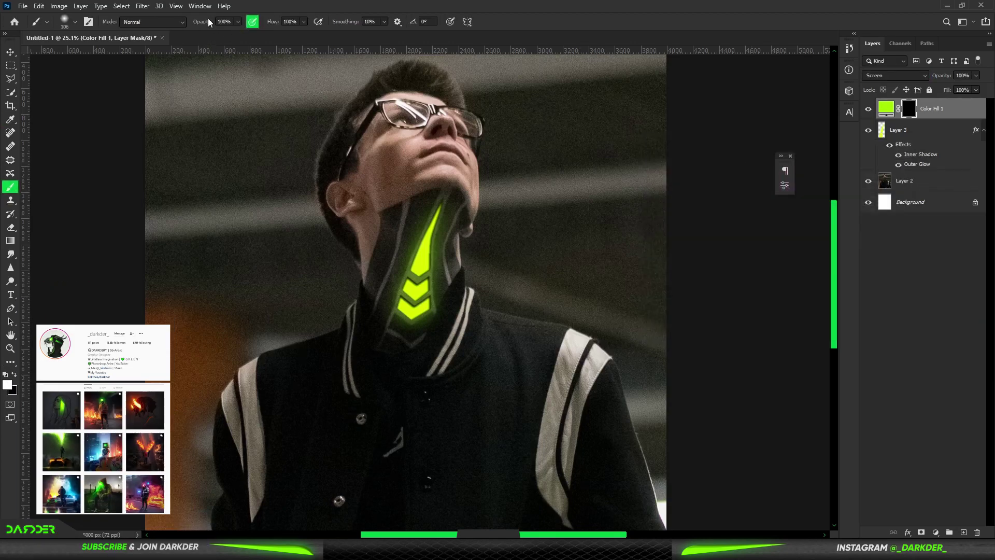
drag(190, 27, 163, 33)
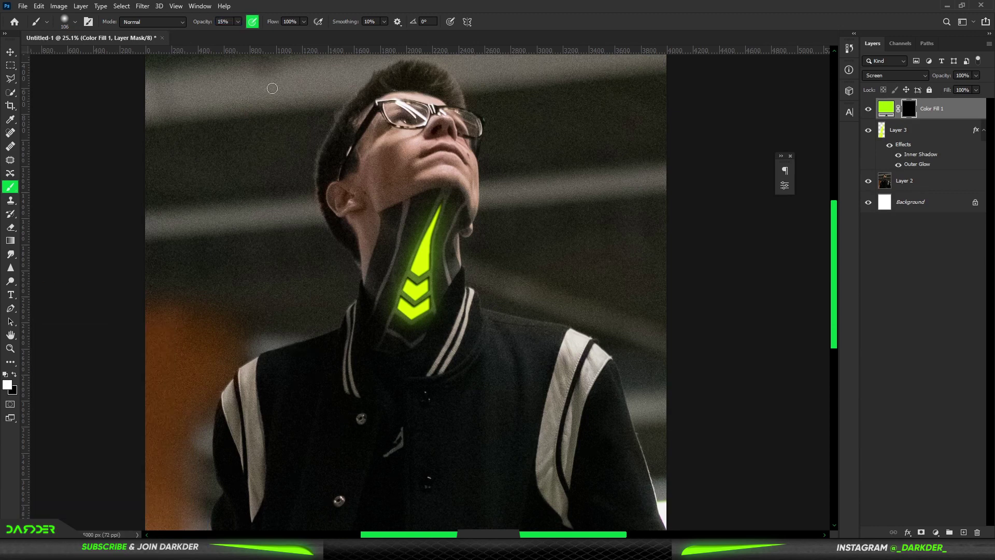
scroll(418, 288, up, 3)
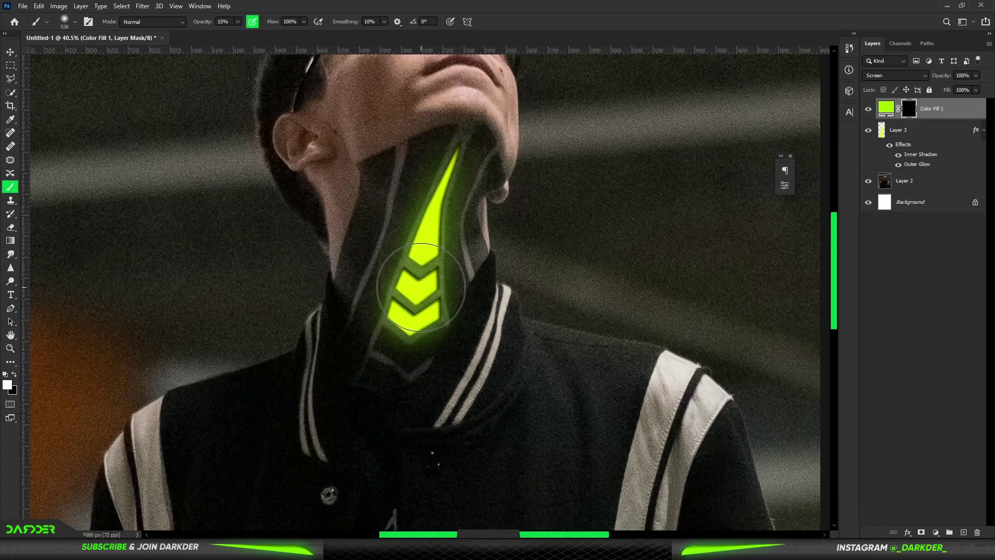
drag(420, 243, 438, 263)
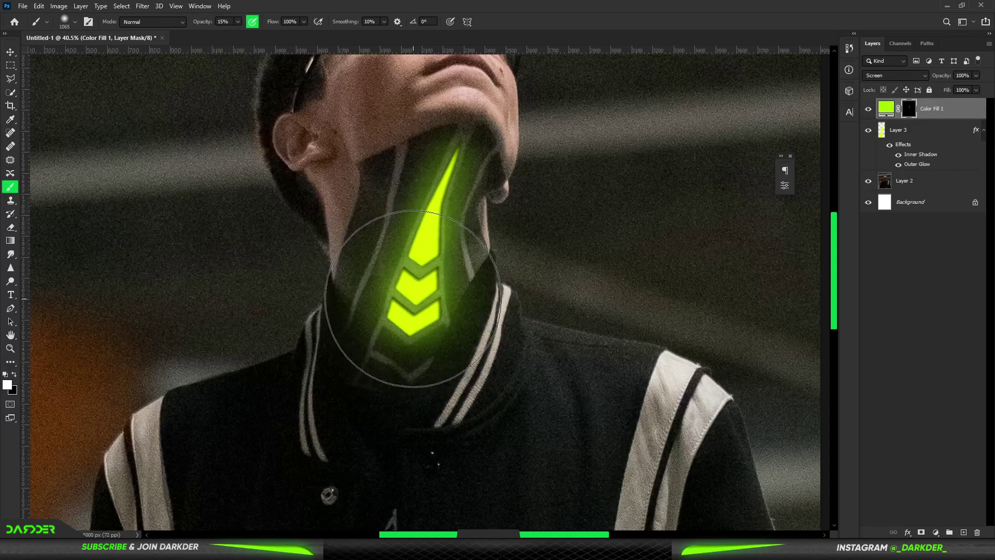
Spread more lime glow lower on the neck, then switch to the Move tool.
scroll(423, 335, down, 2)
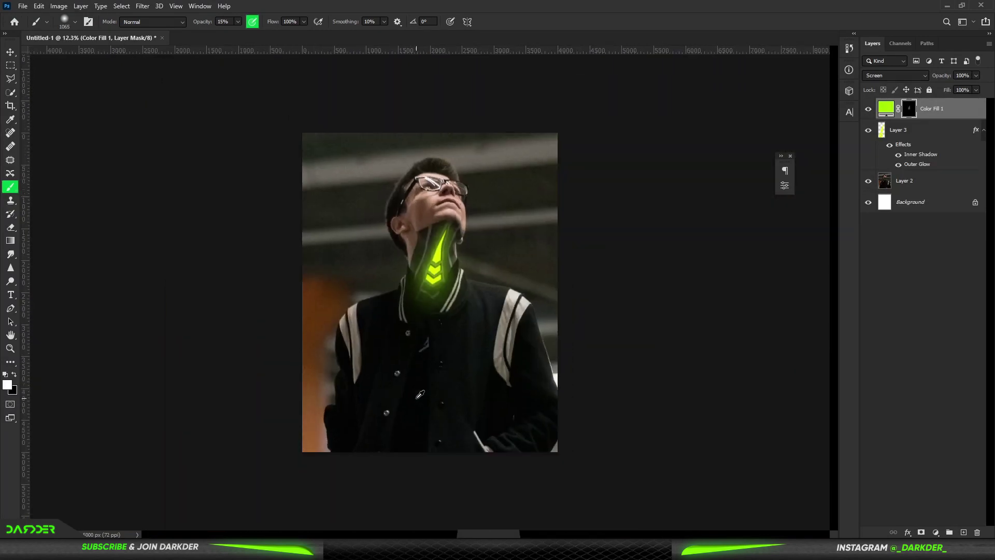
scroll(458, 316, down, 2)
scroll(459, 316, up, 2)
scroll(474, 314, down, 1)
key(x)
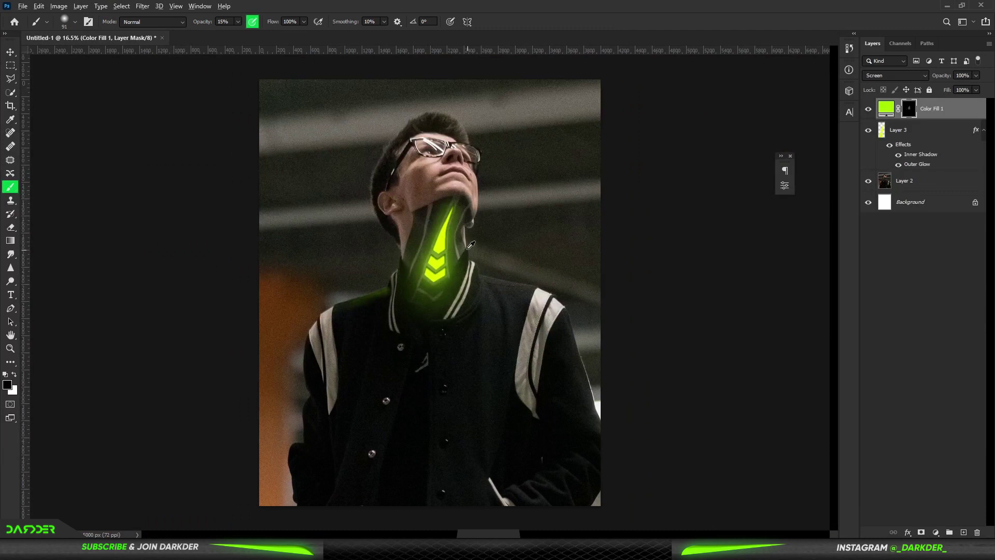
scroll(459, 190, up, 1)
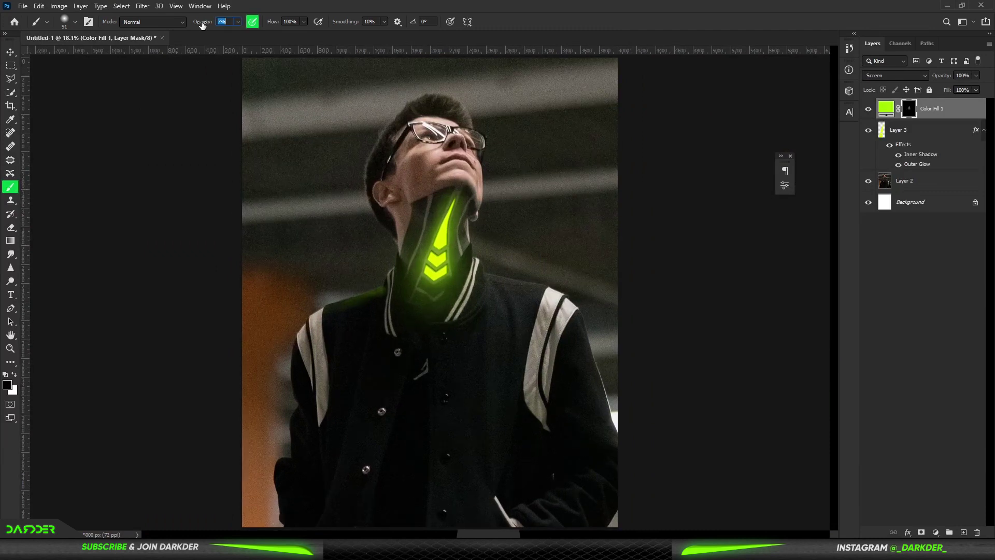
key(x)
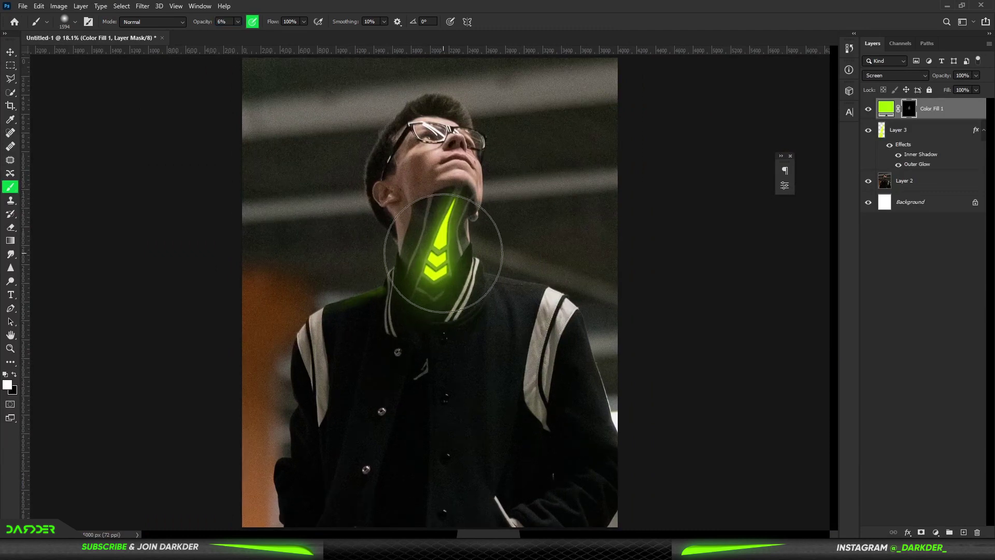
drag(438, 250, 465, 240)
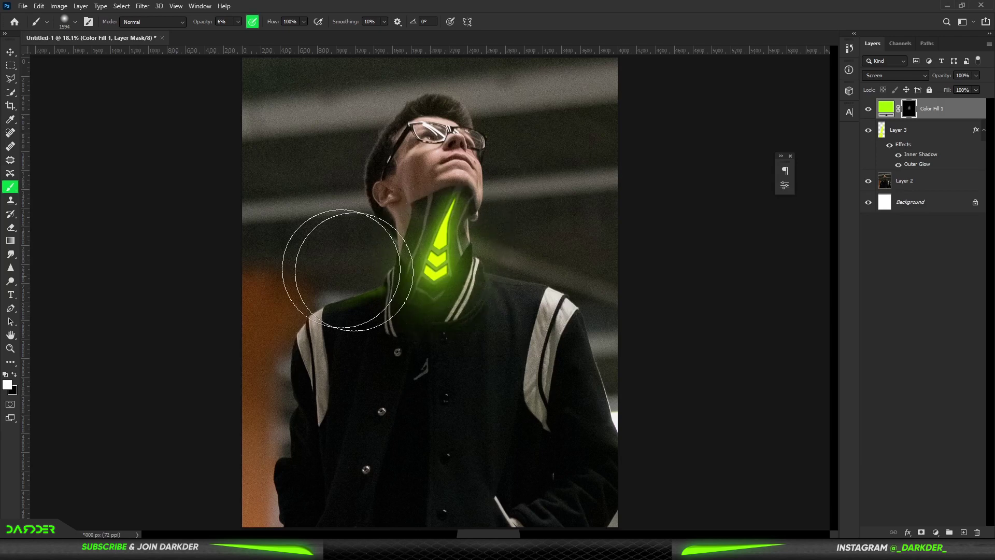
click(10, 51)
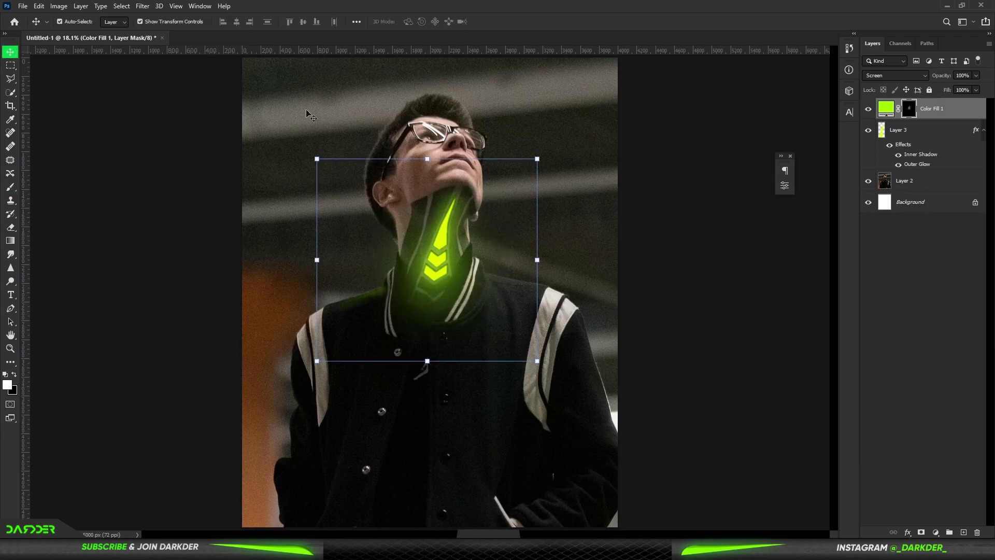
Add a Curves 1 adjustment above Layer 2, pulling the white point down to mid-height.
click(875, 257)
click(916, 187)
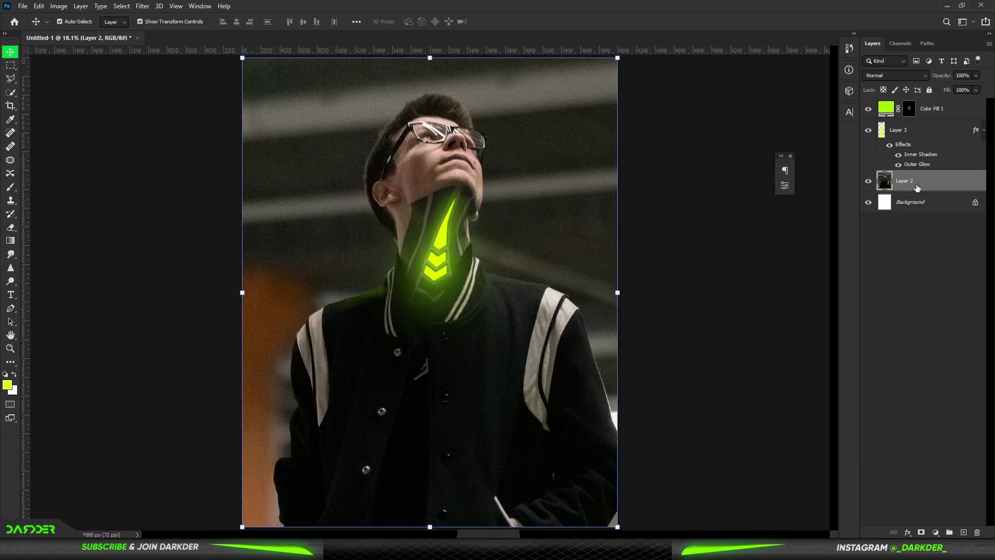
click(935, 532)
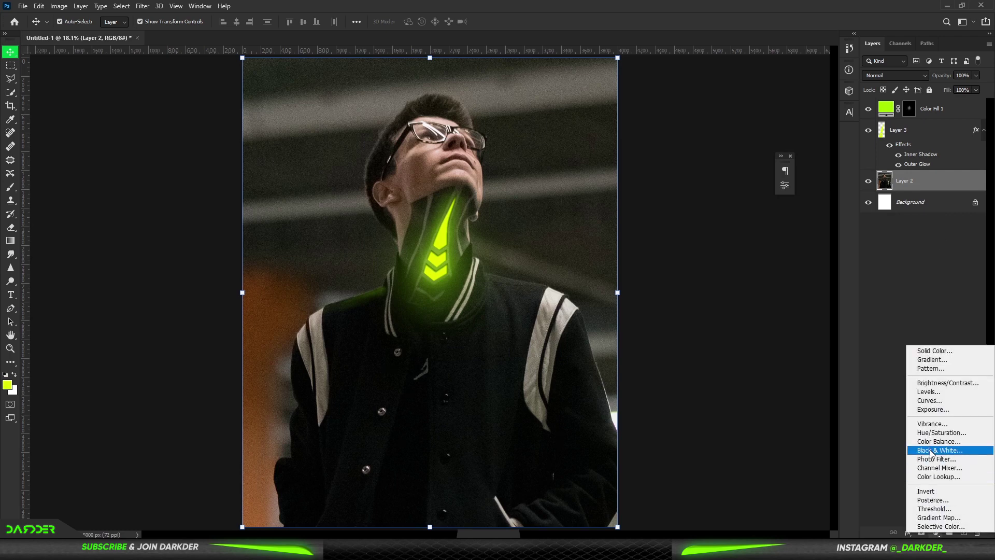
click(930, 402)
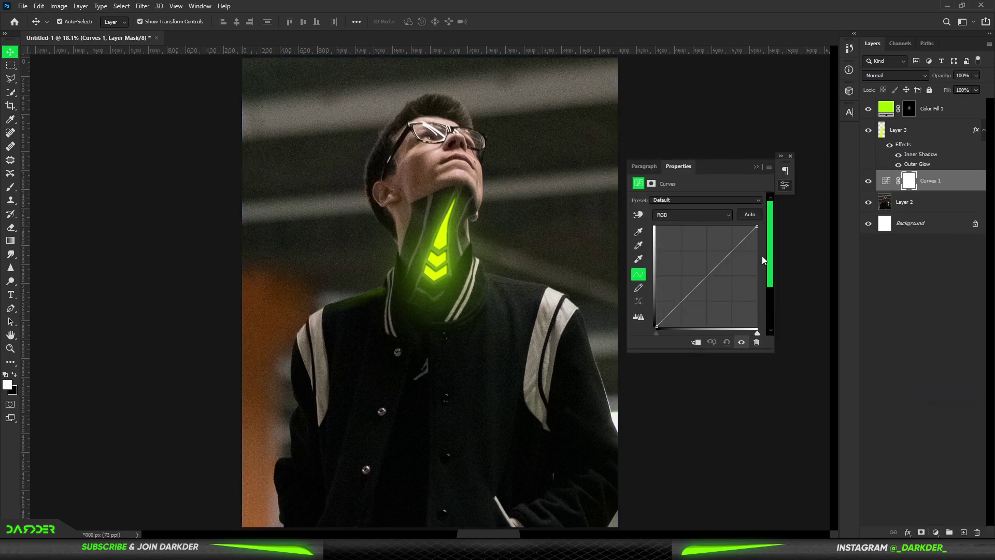
drag(756, 226, 774, 275)
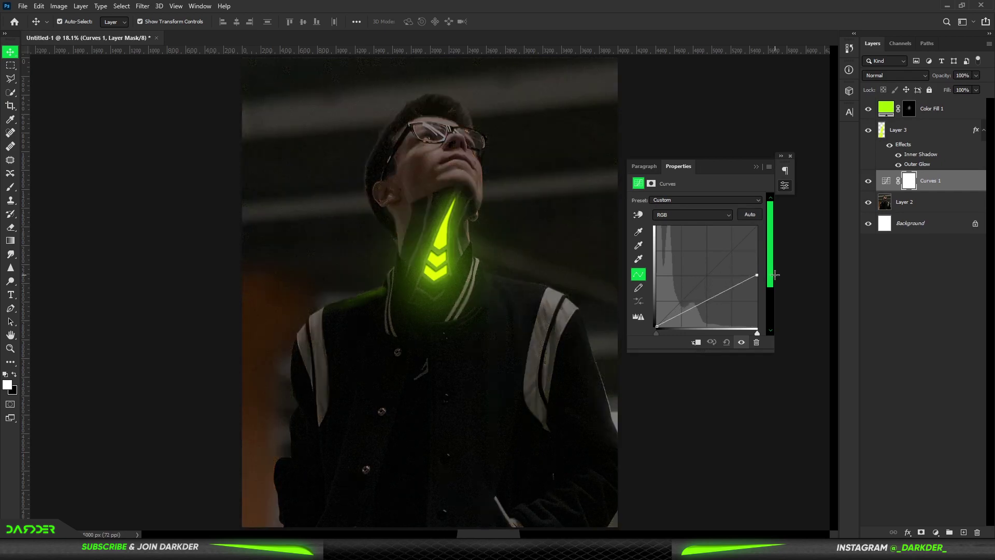